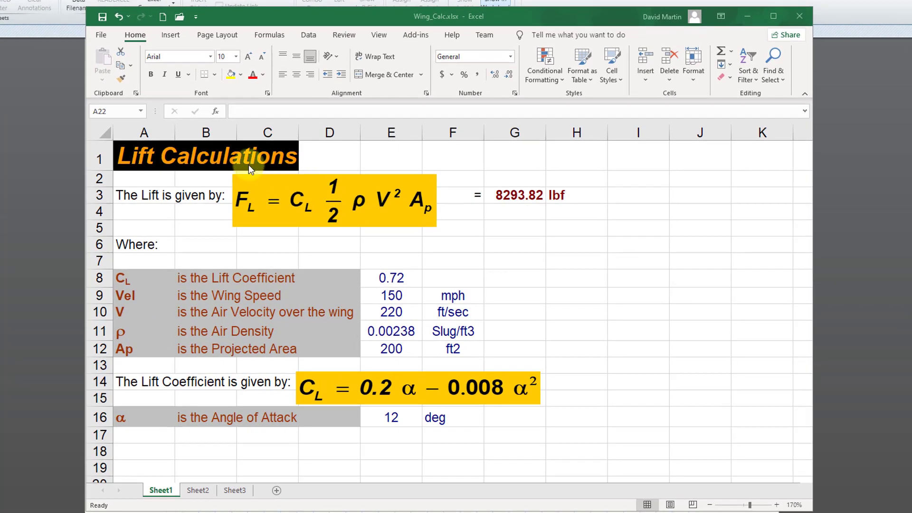
Check the angle of attack (12), projected area (200) and the lift formula in Excel.
click(382, 420)
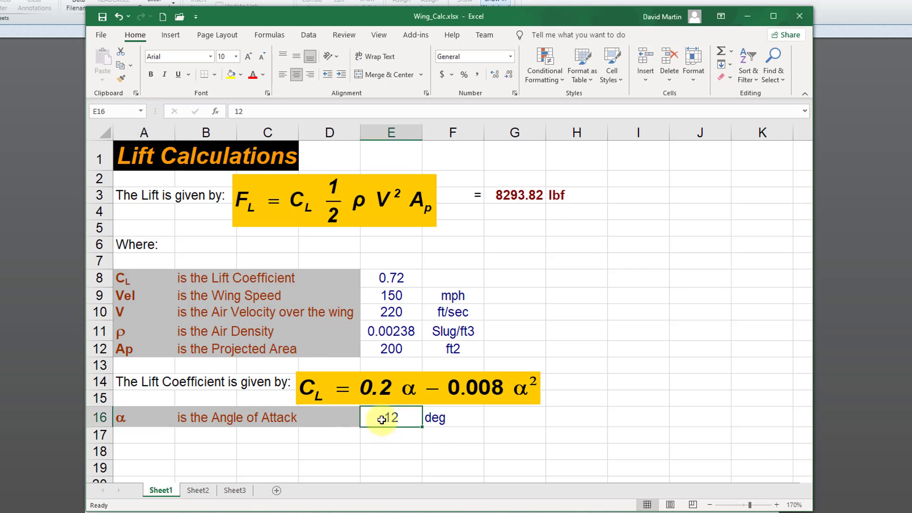
click(406, 350)
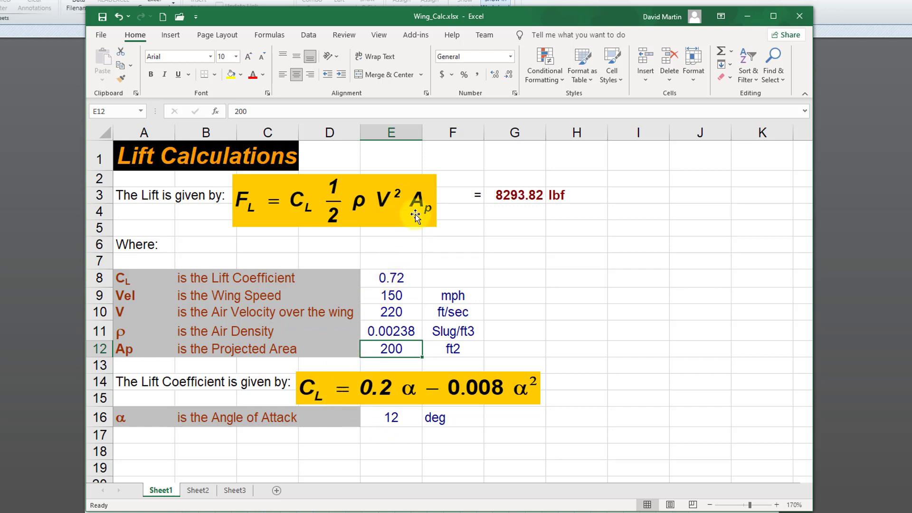
click(517, 197)
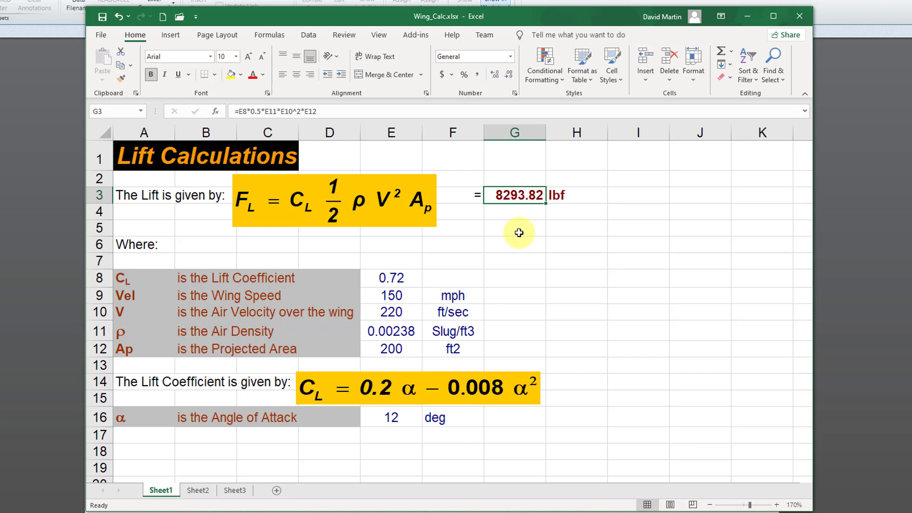
Select the block A1:I19 and copy it with Ctrl+C.
click(139, 157)
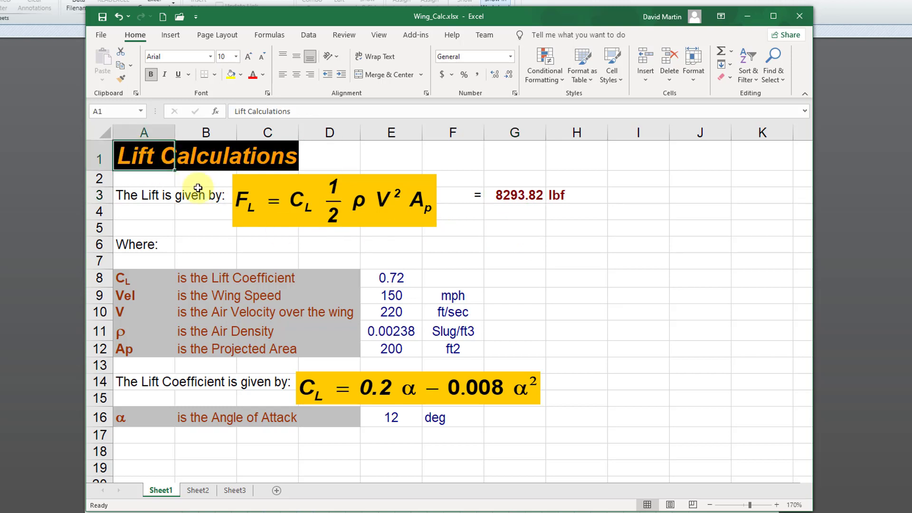
drag(198, 188, 633, 469)
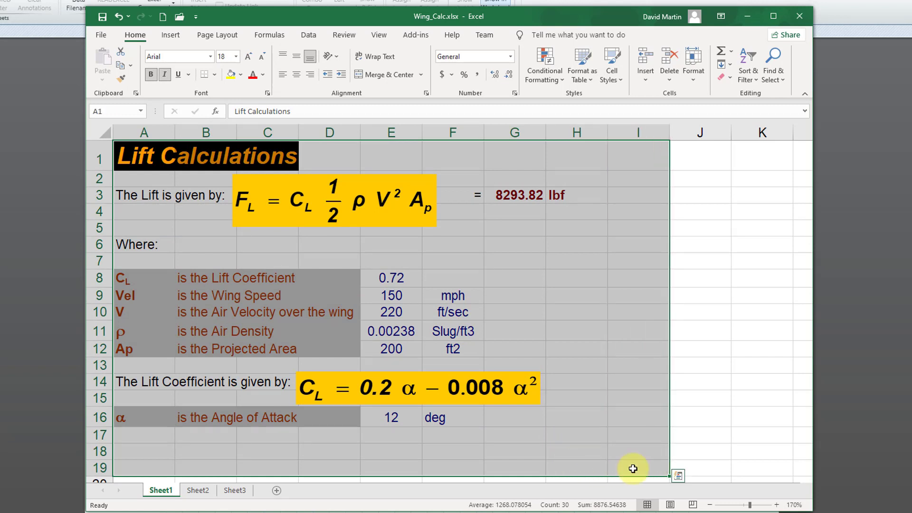
key(ctrl+c)
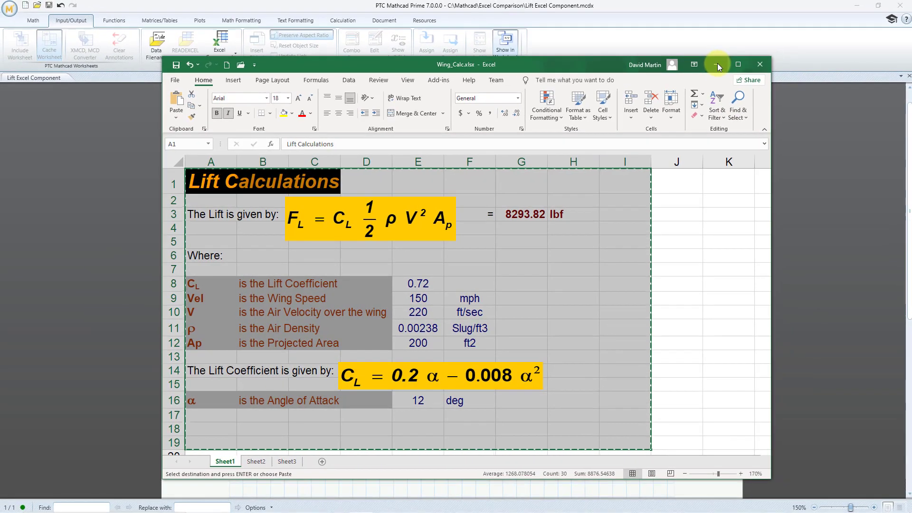
Minimize Excel and define α := 15 in the Mathcad worksheet.
click(745, 22)
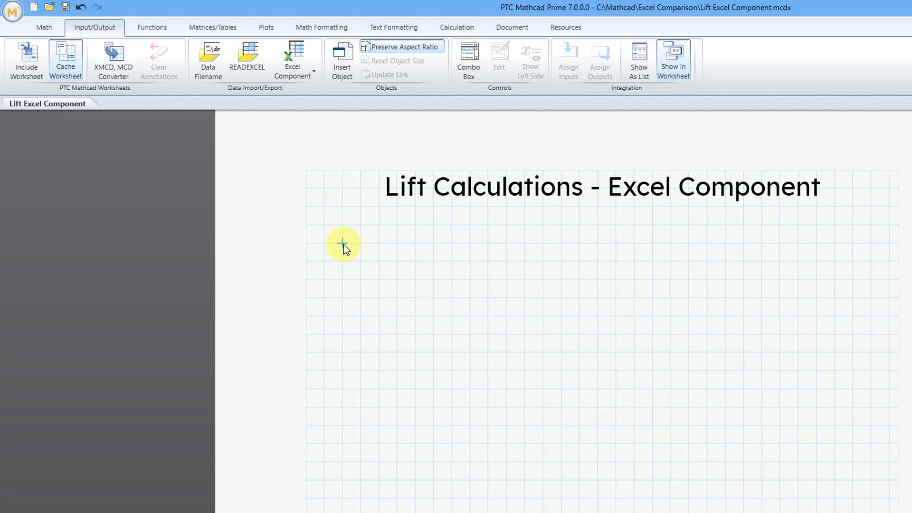
text(a)
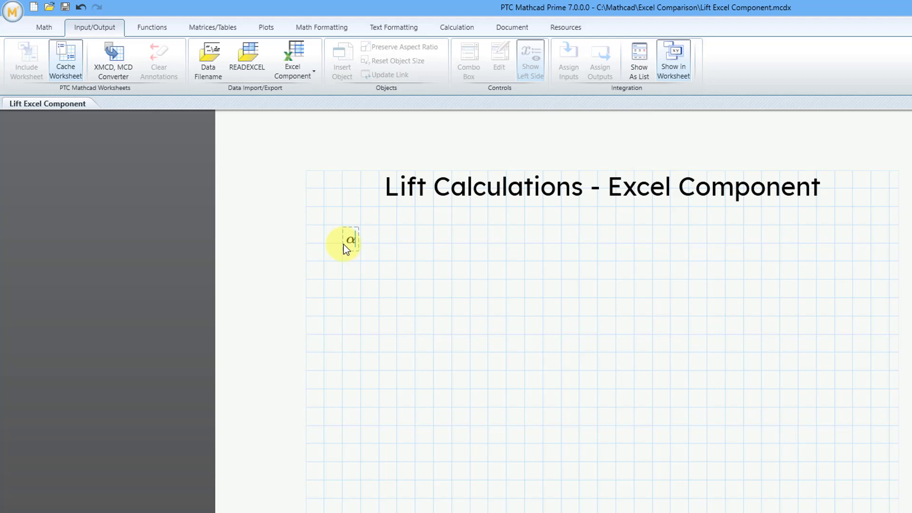
text(:=)
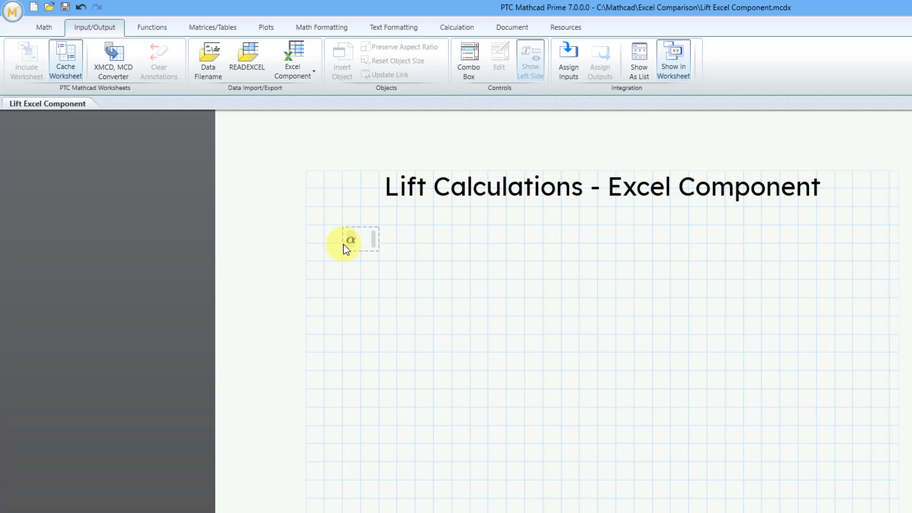
text(15)
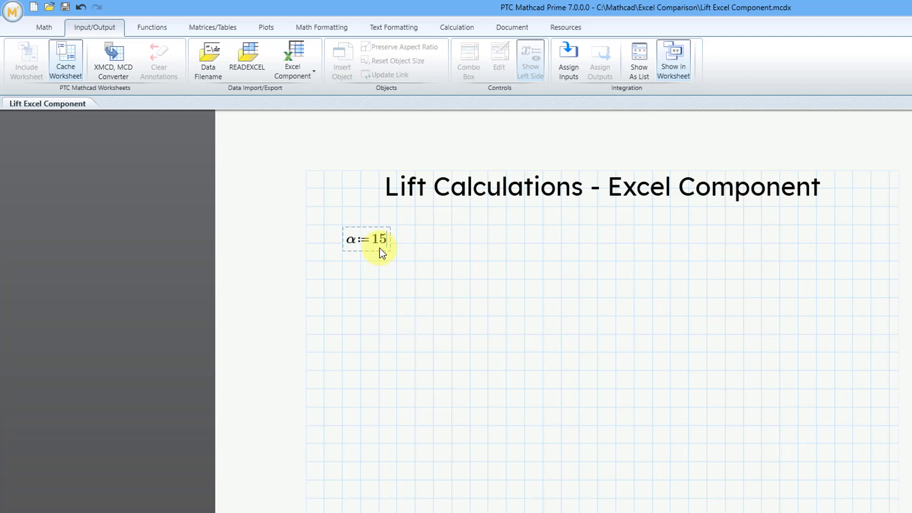
click(507, 243)
Add the text label 'Angle of Attack in degrees' beside the α definition.
click(44, 27)
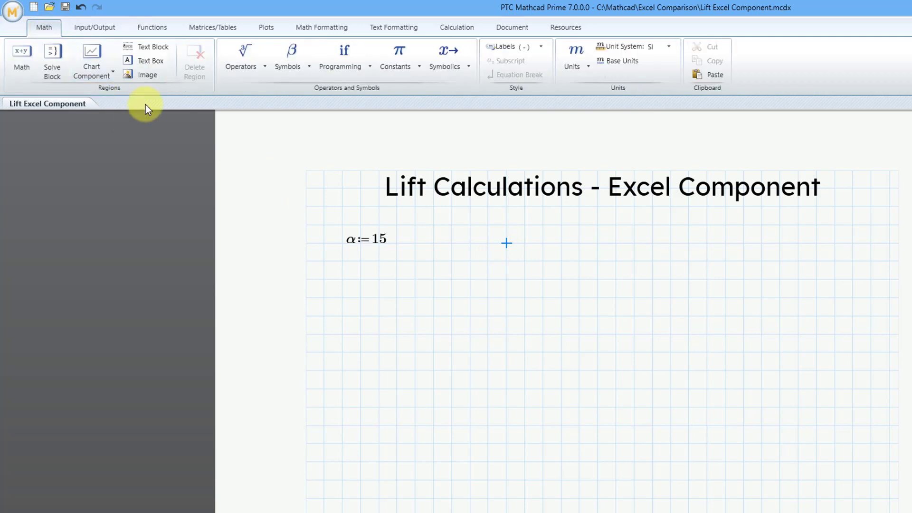
click(153, 61)
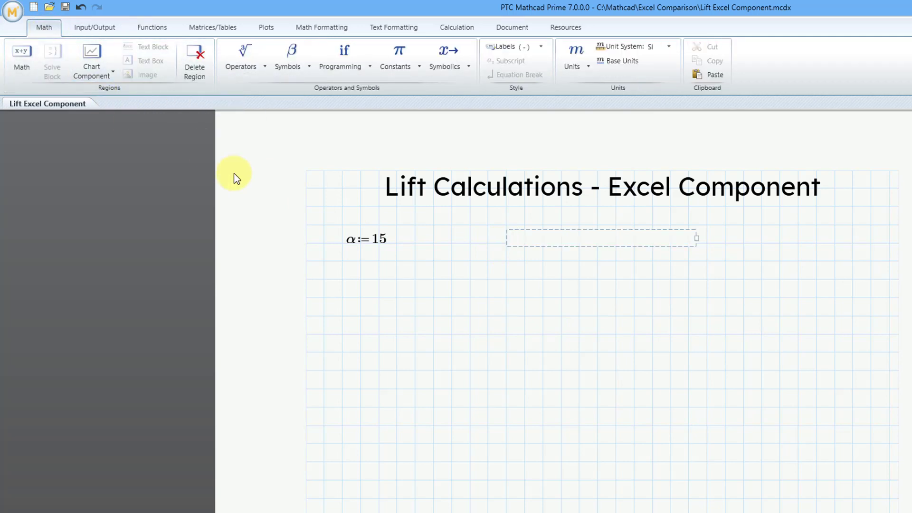
text(Angle of Attack)
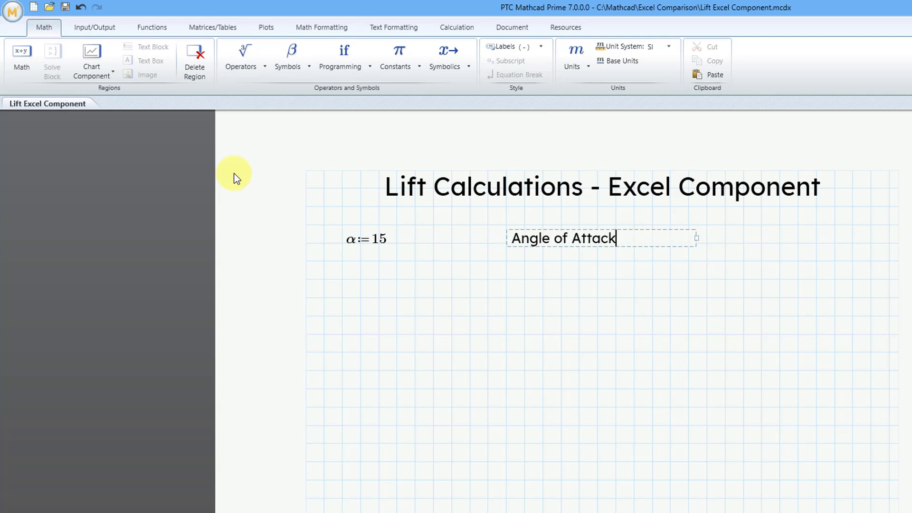
text( in degre)
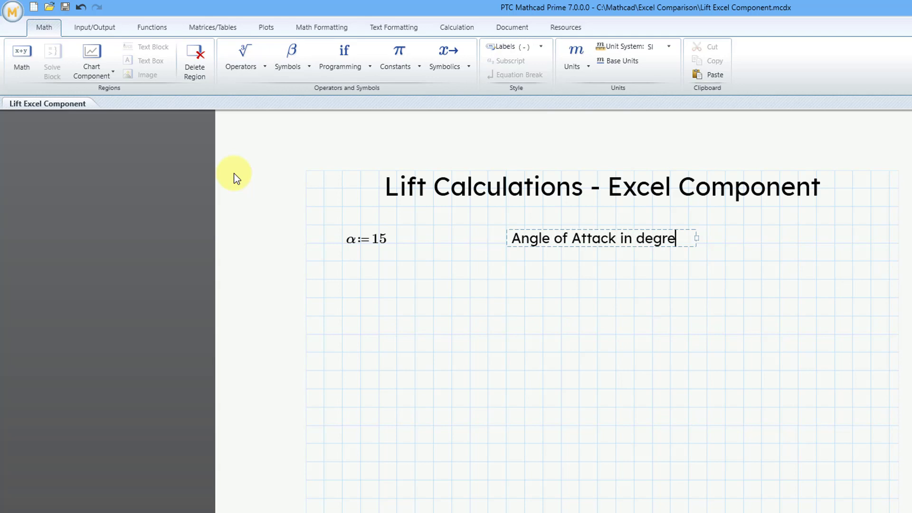
text(es)
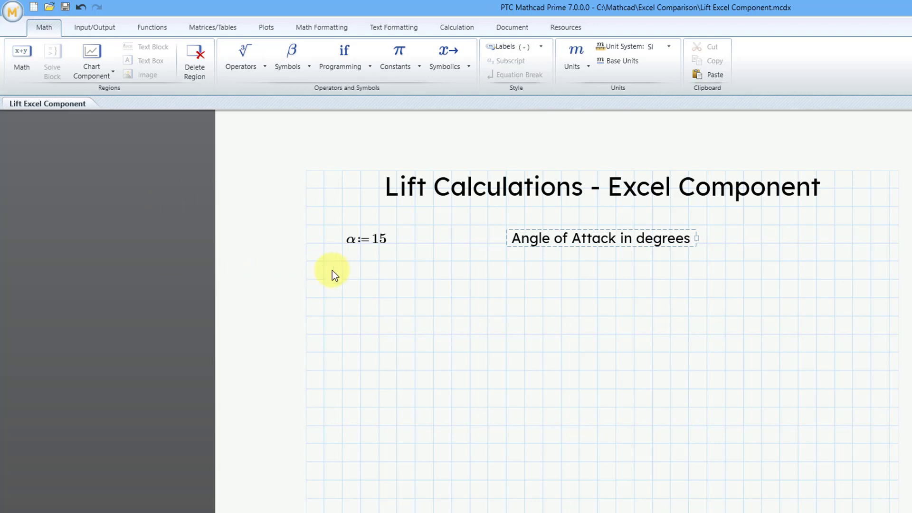
Define A_P := 160 below α, using a subscript P.
click(343, 280)
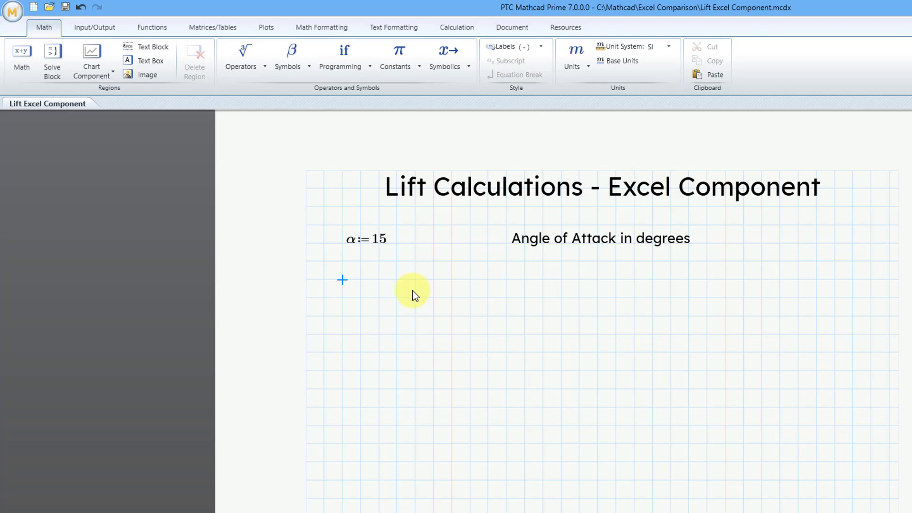
text(A)
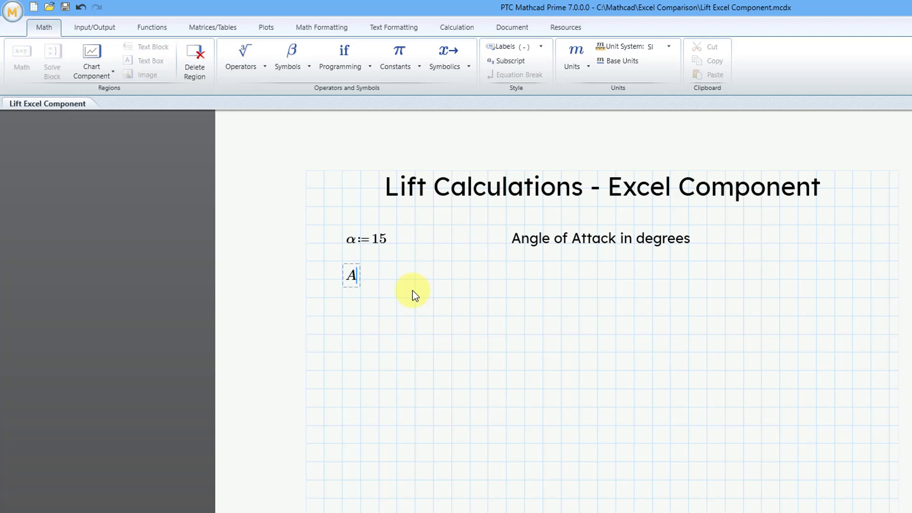
key(ctrl+minus)
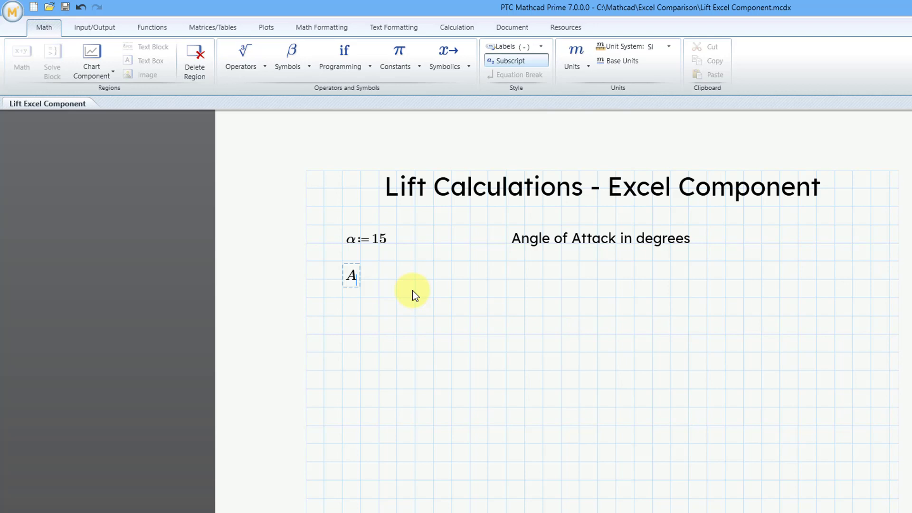
text(P:=)
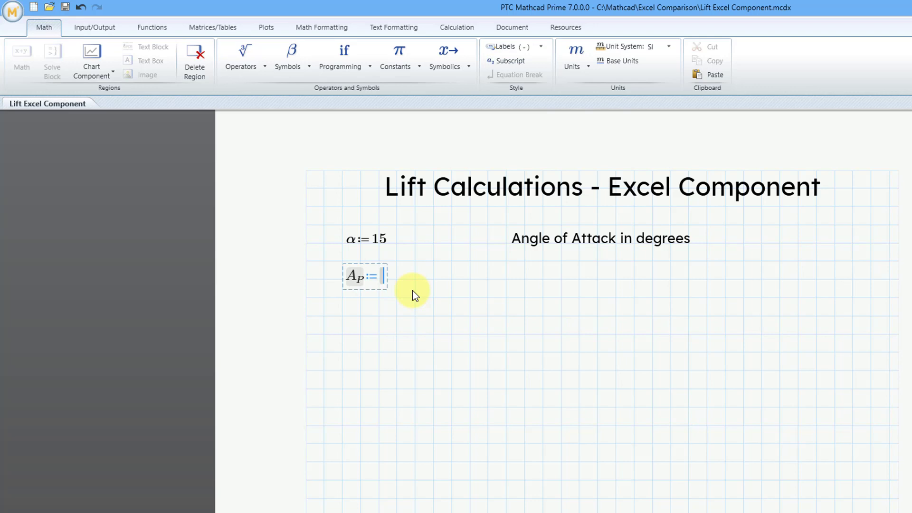
text(160)
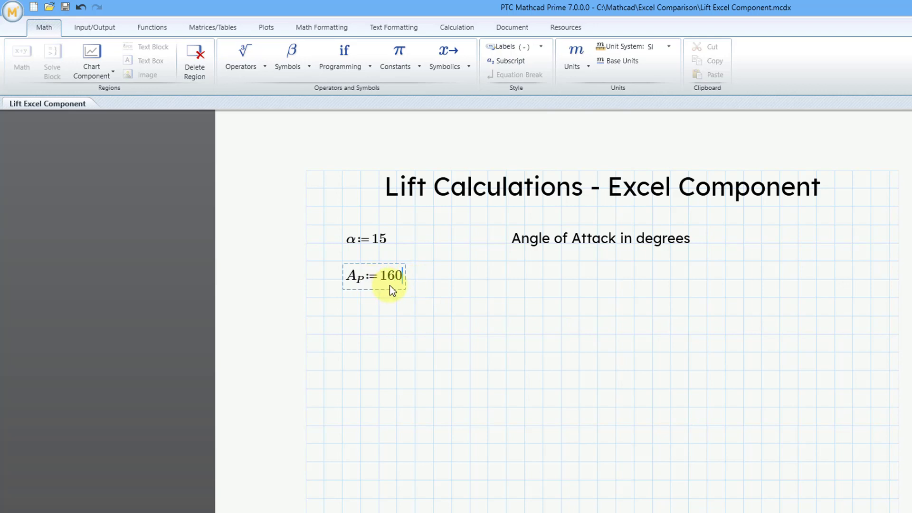
click(507, 280)
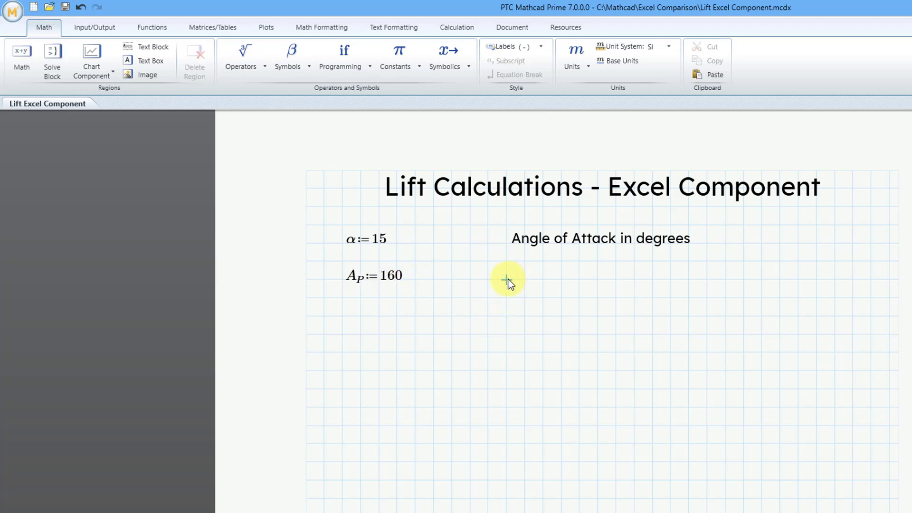
Label A_P with the text 'Projected Area in sq ft'.
click(149, 62)
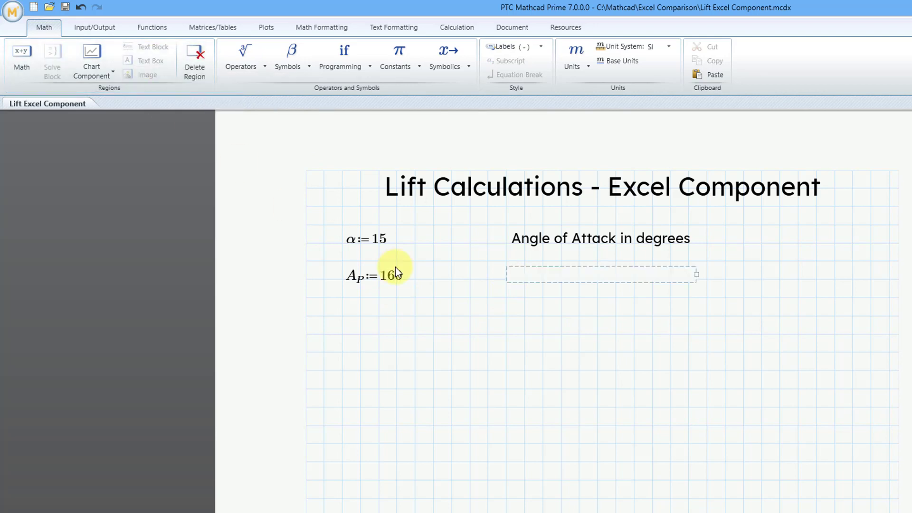
text(Projected Area)
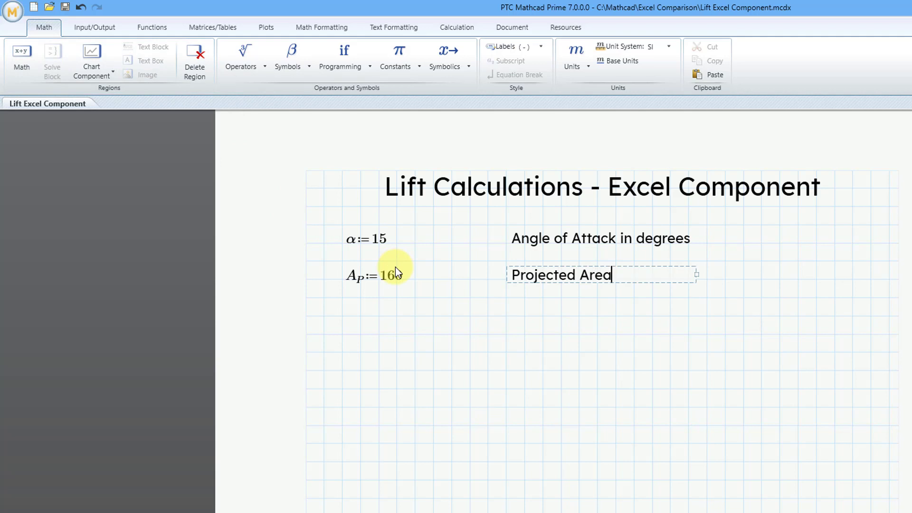
text( in sq ft)
click(324, 336)
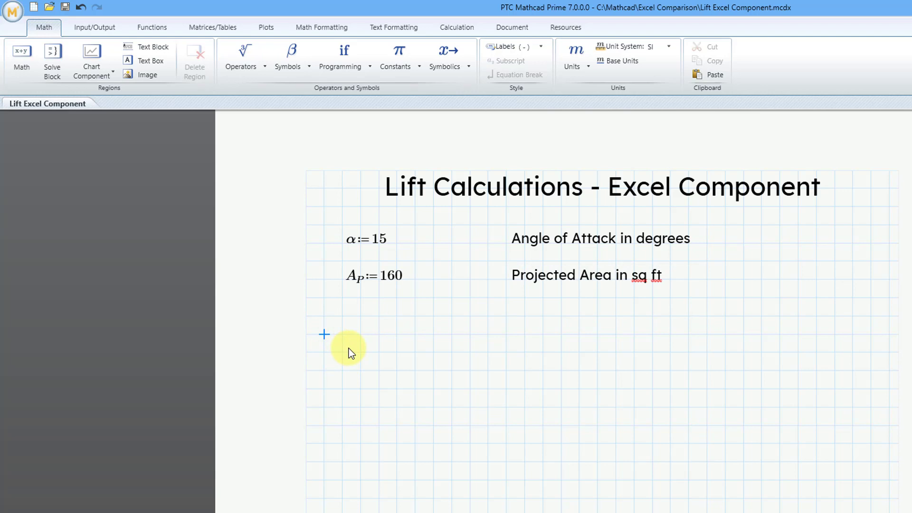
Insert an empty Excel Component from the Input/Output tab below the A_P definition.
click(95, 29)
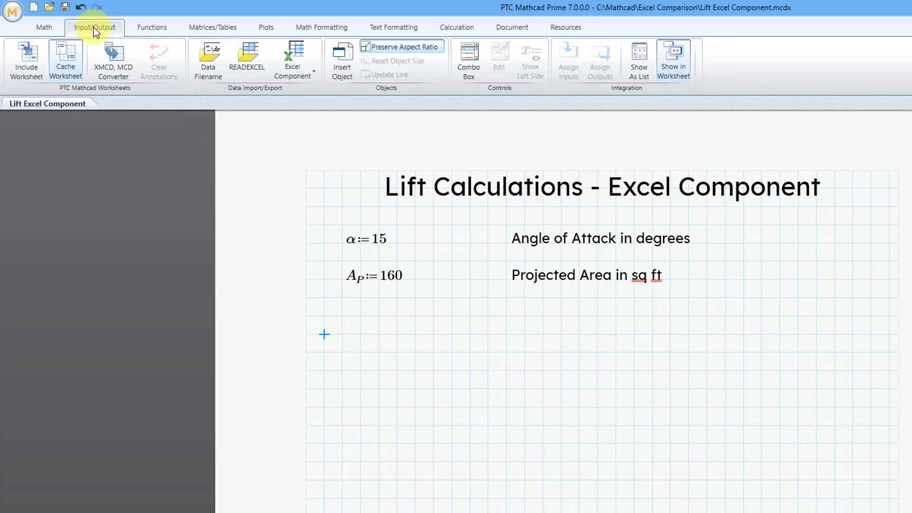
click(311, 78)
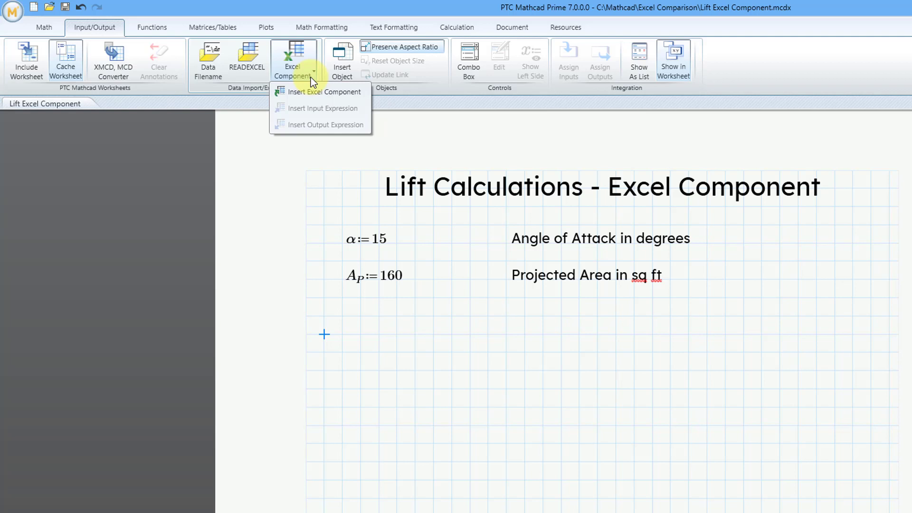
click(308, 91)
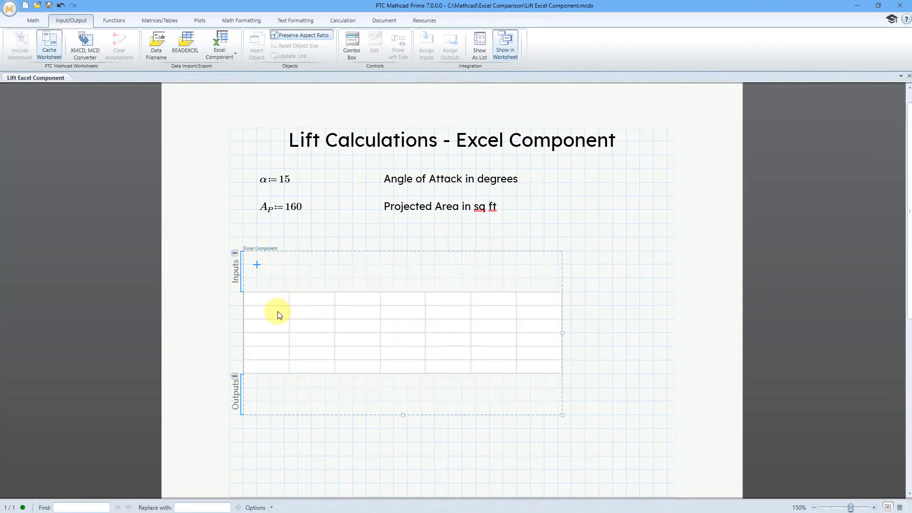
Paste the Lift Calculations range into the embedded sheet and close it, showing lift 8293.824.
double_click(266, 307)
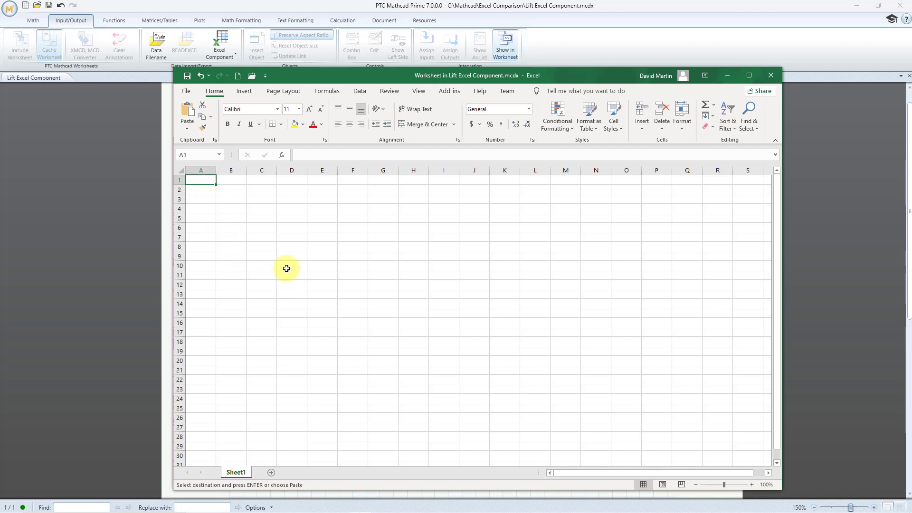
key(ctrl+v)
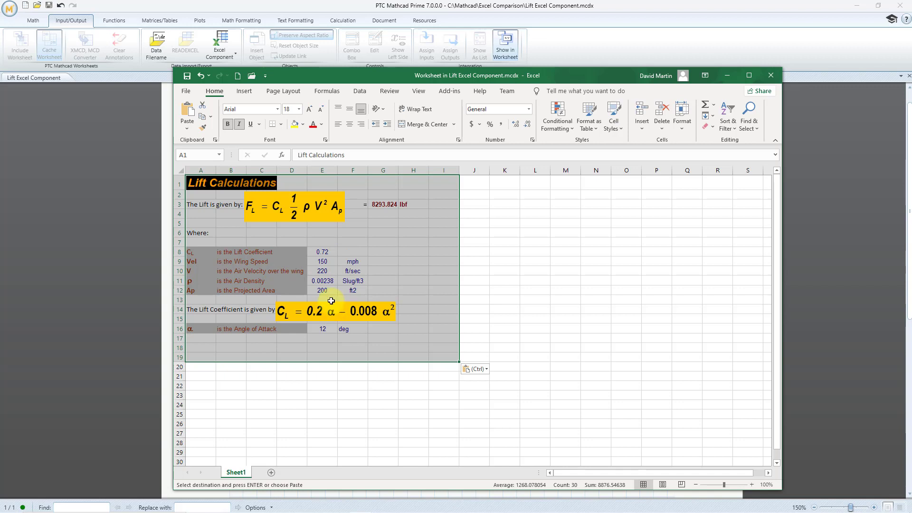
click(770, 76)
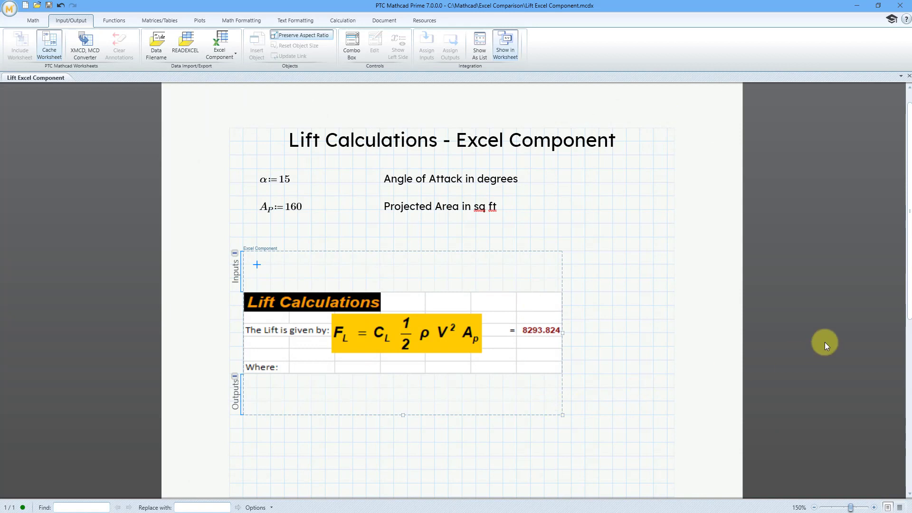
Resize the Excel component so the full lift table, including the Angle of Attack row, shows.
drag(907, 273, 908, 294)
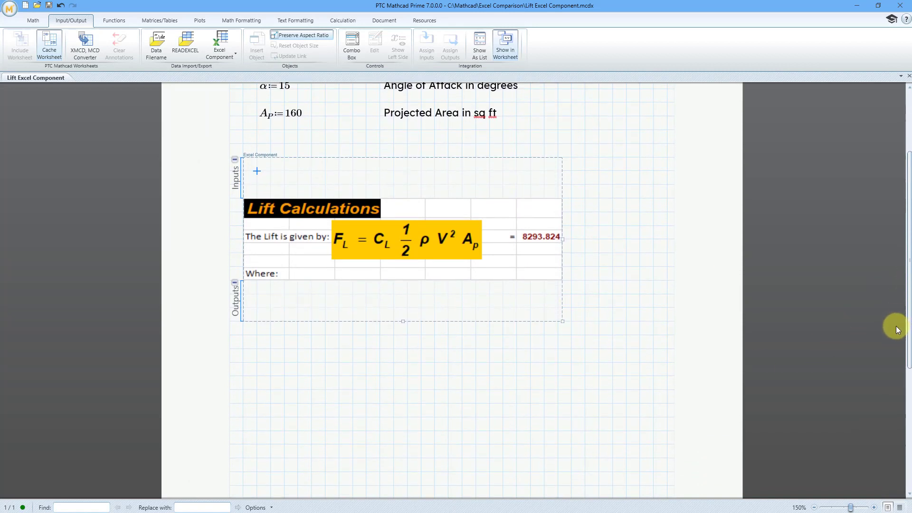
scroll(896, 331, down, 2)
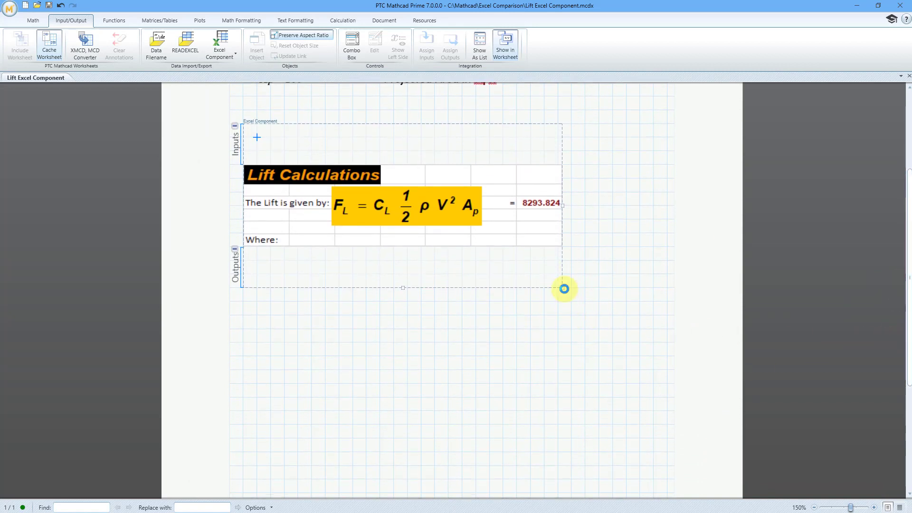
drag(564, 289, 665, 478)
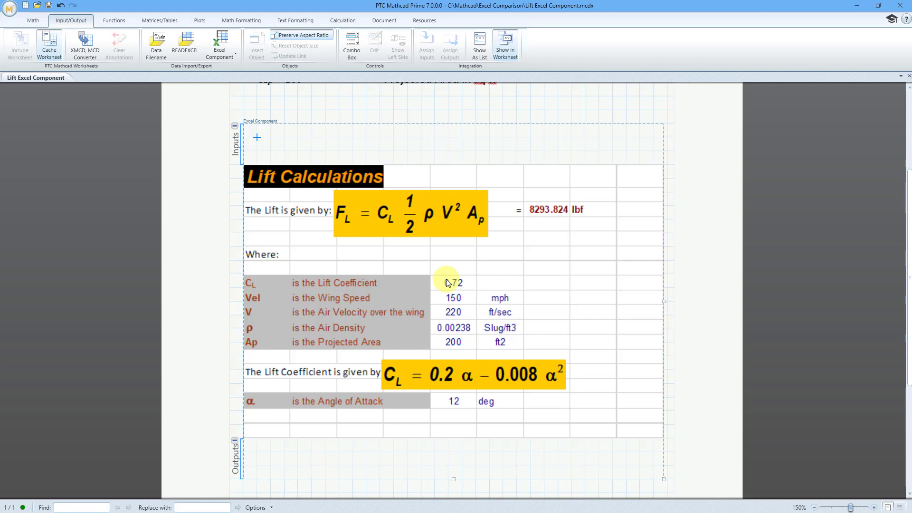
scroll(446, 280, up, 1)
scroll(444, 280, up, 1)
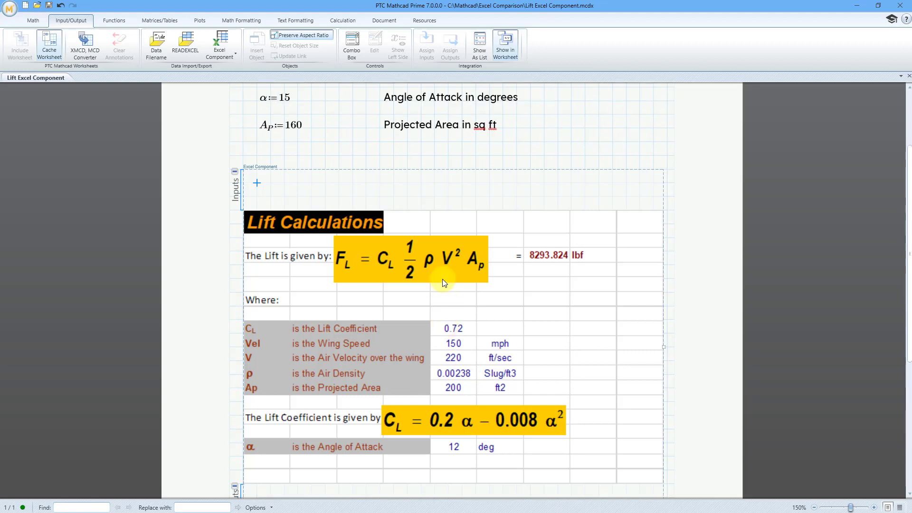
Add an input expression sending α to cell E16, so lift recalculates to 7775.46 lbf.
click(271, 197)
right_click(274, 196)
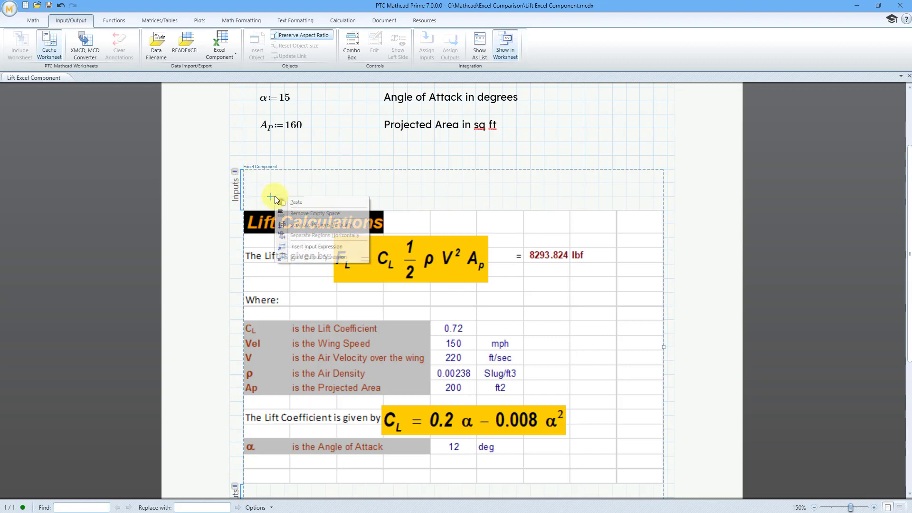
click(314, 247)
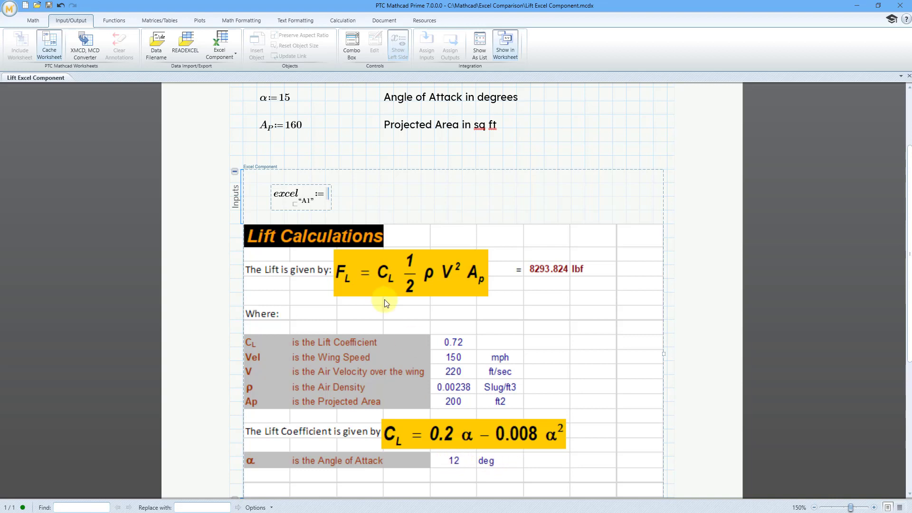
click(311, 202)
text(6)
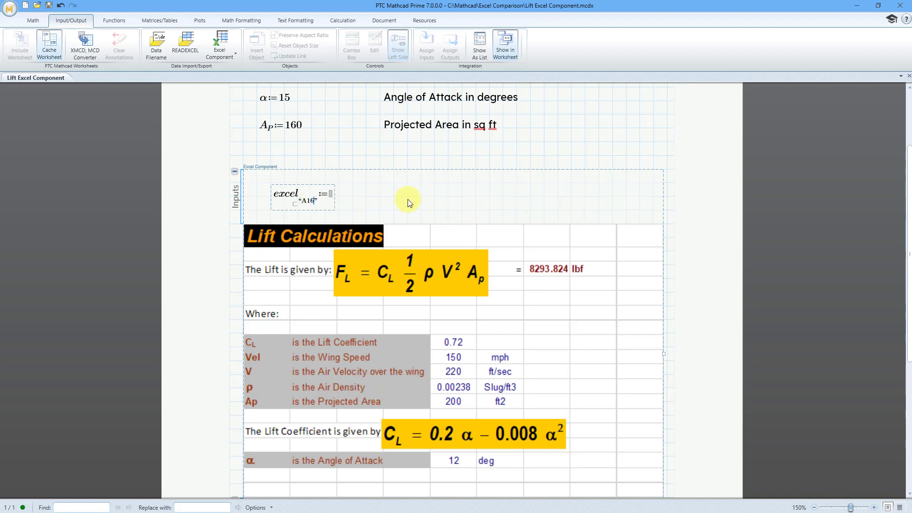
key(BackSpace)
text(E)
click(331, 196)
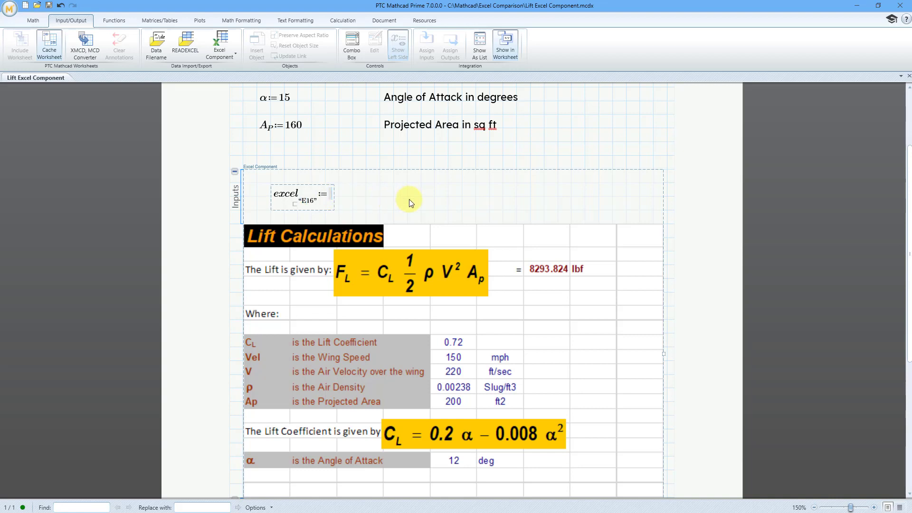
text(a)
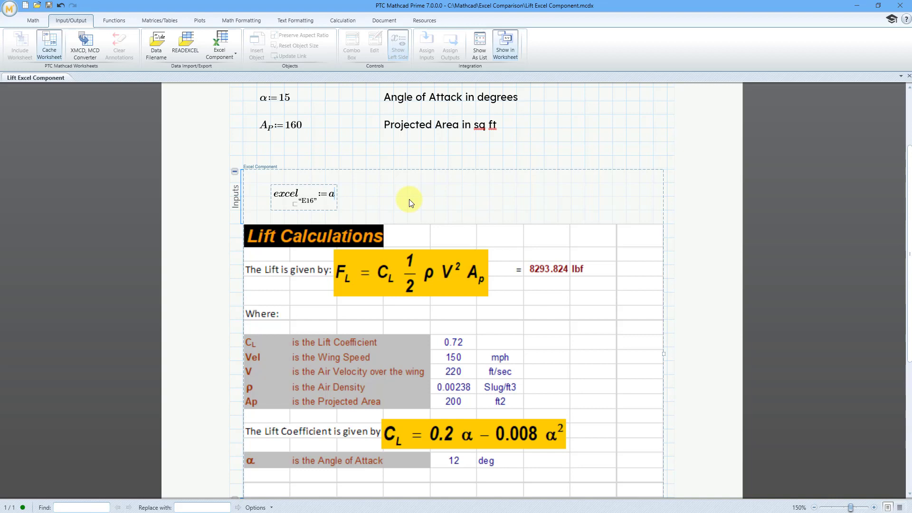
key(ctrl+g)
click(421, 196)
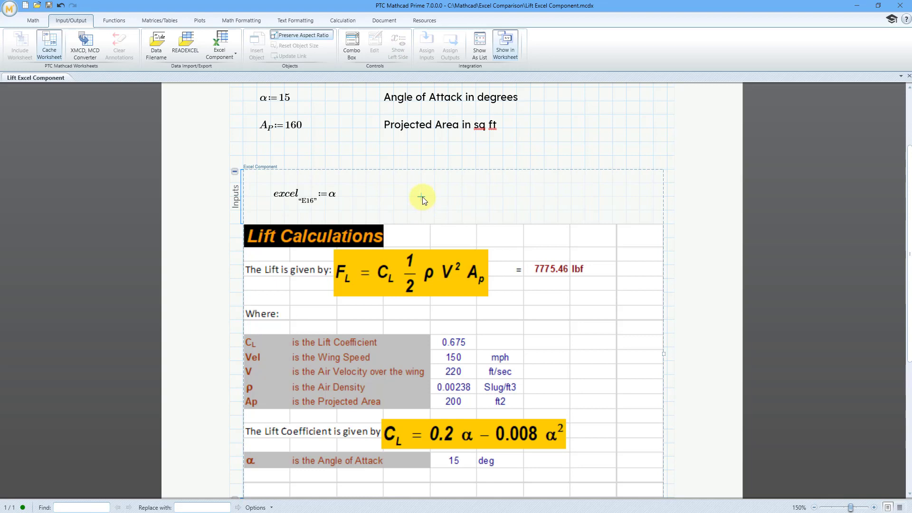
Add a second input sending A_P to cell E12, giving 160 ft² and lift 6220.368 lbf.
right_click(423, 197)
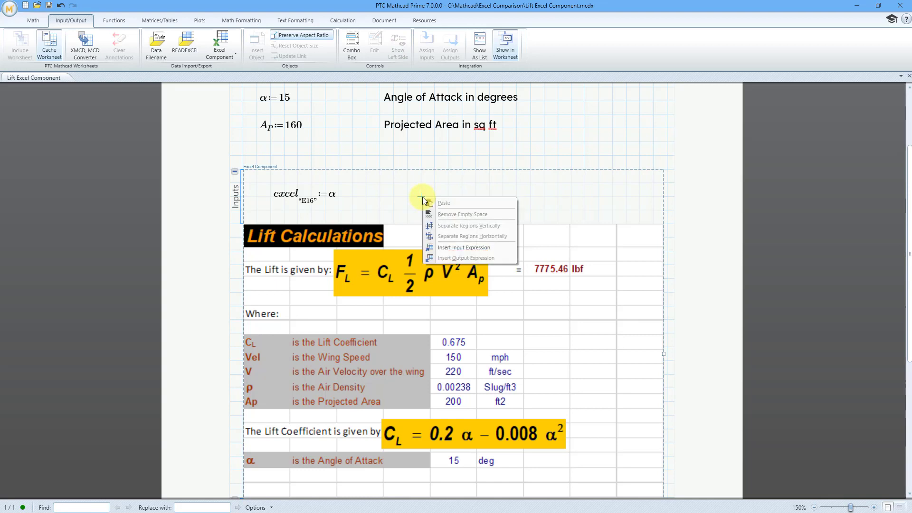
click(452, 246)
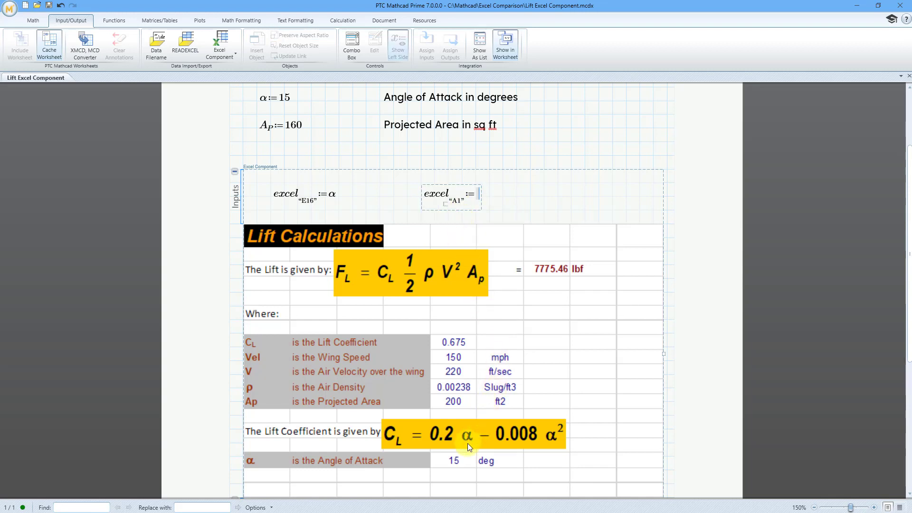
click(457, 201)
key(BackSpace)
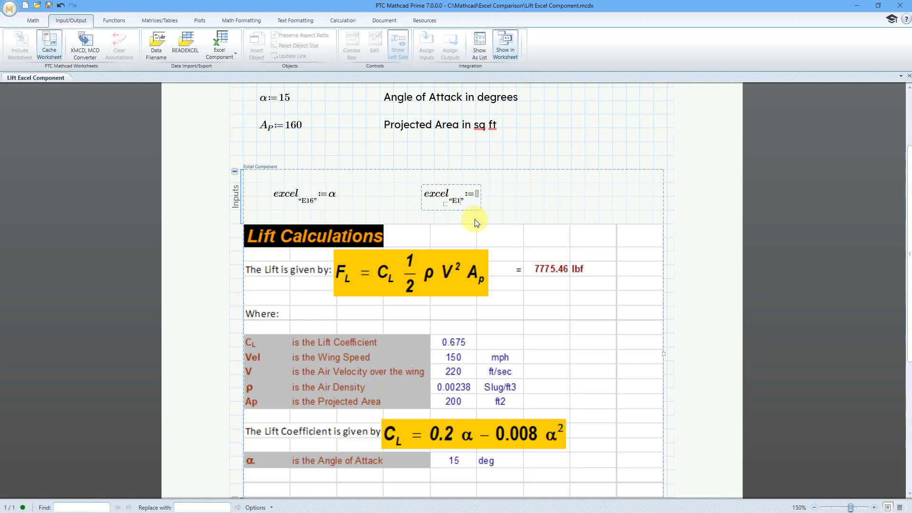
click(481, 194)
text(A)
key(ctrl+minus)
text(P)
click(574, 198)
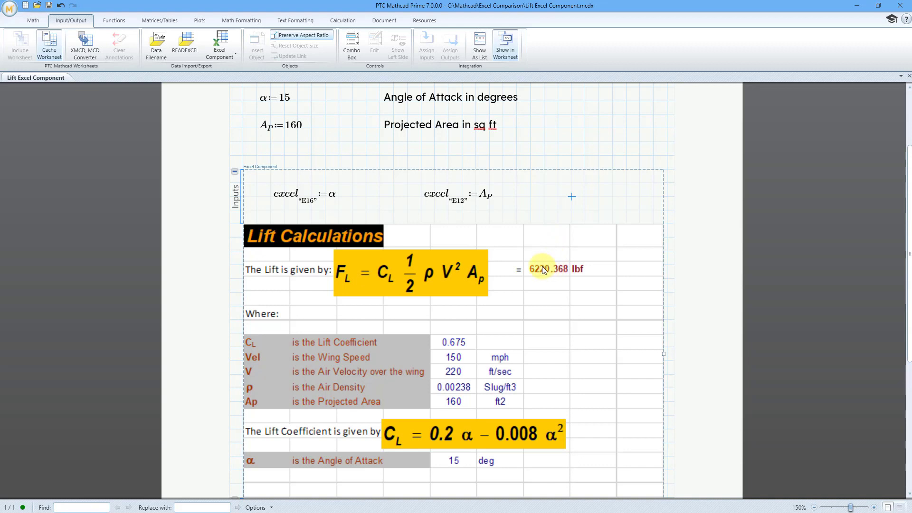
scroll(595, 294, down, 1)
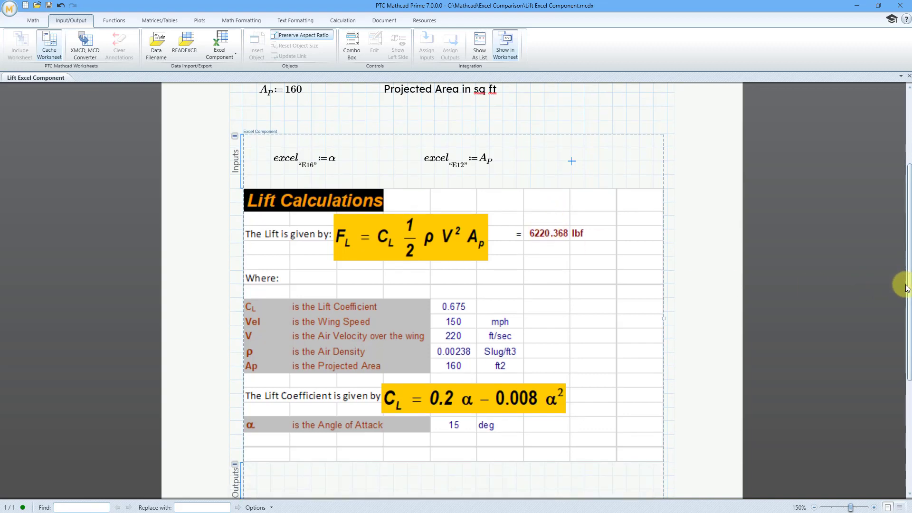
double_click(502, 309)
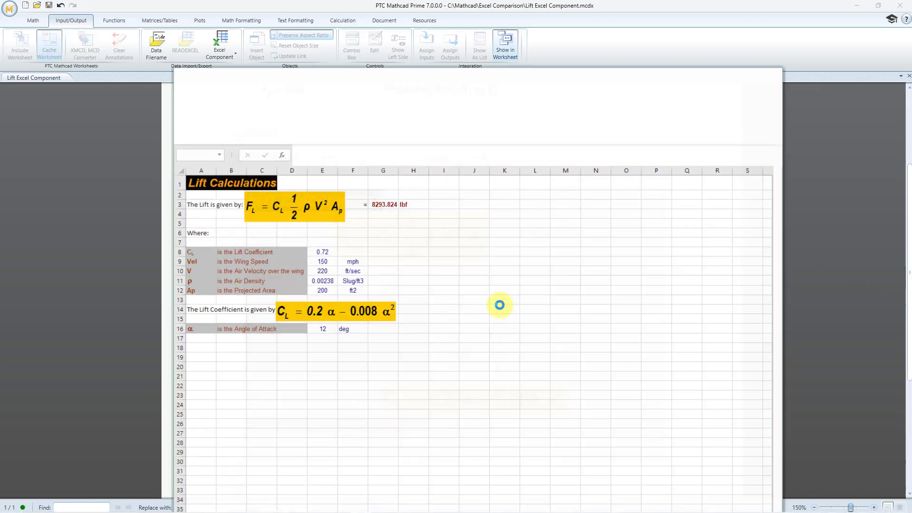
click(385, 204)
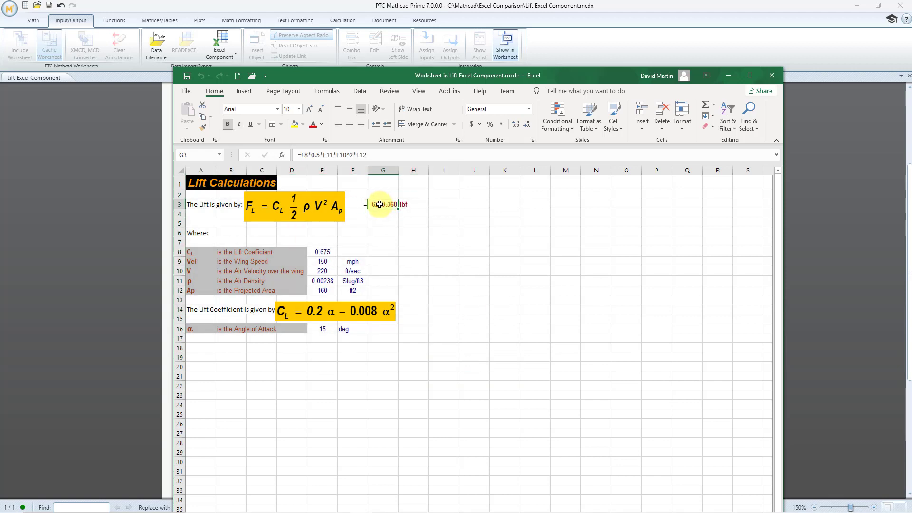
click(773, 75)
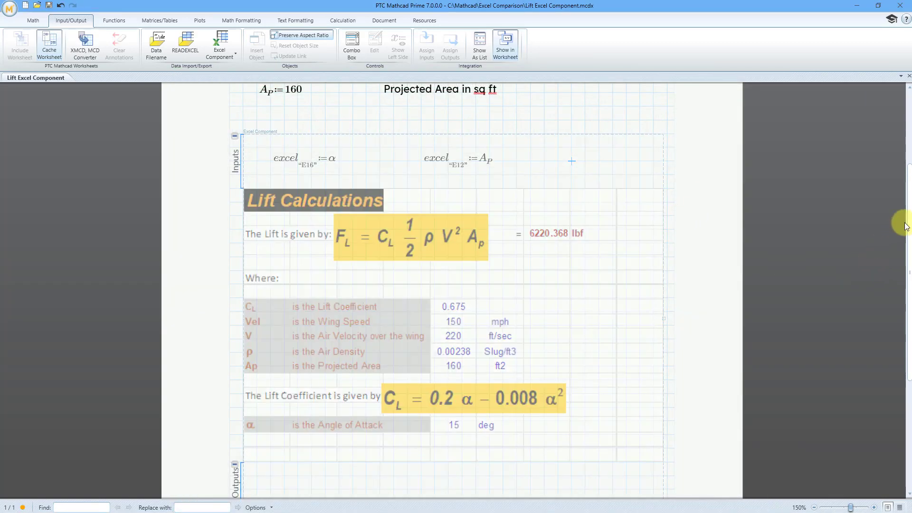
Add output Lift reading cell G3 and evaluate Lift= below the component.
drag(903, 247, 903, 299)
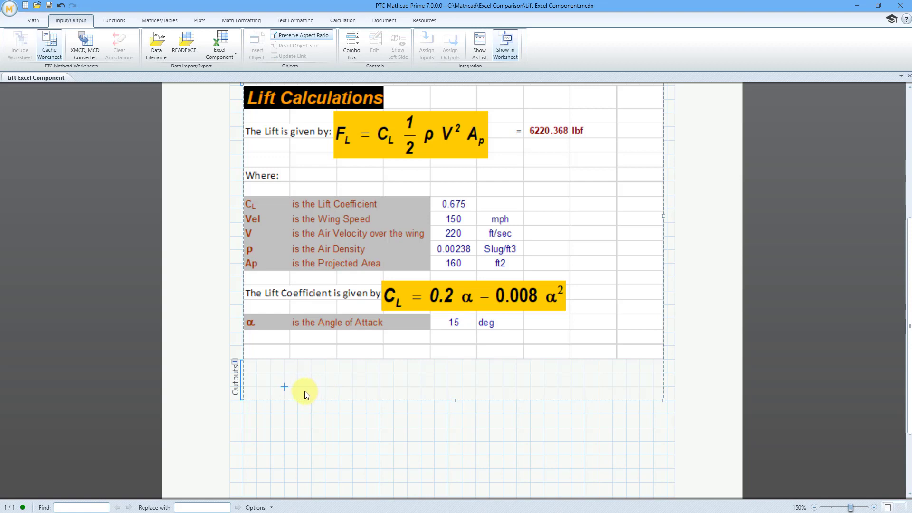
right_click(287, 389)
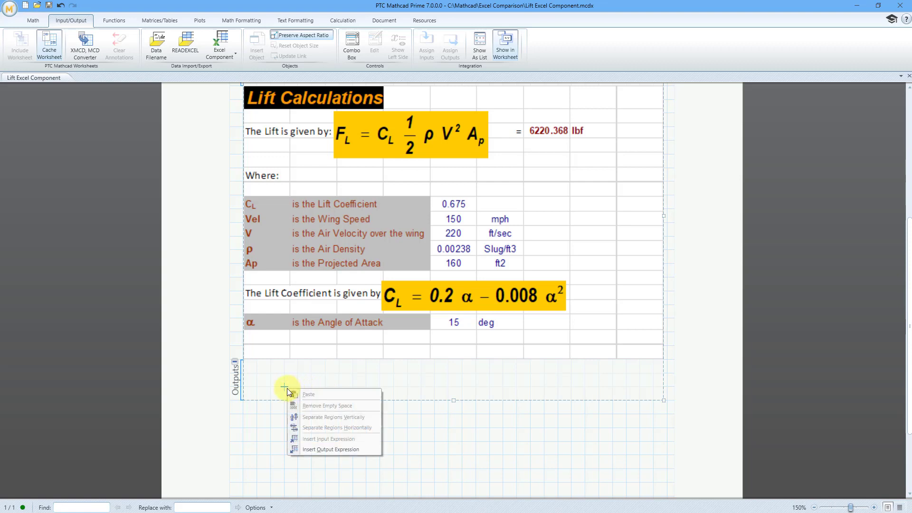
click(319, 449)
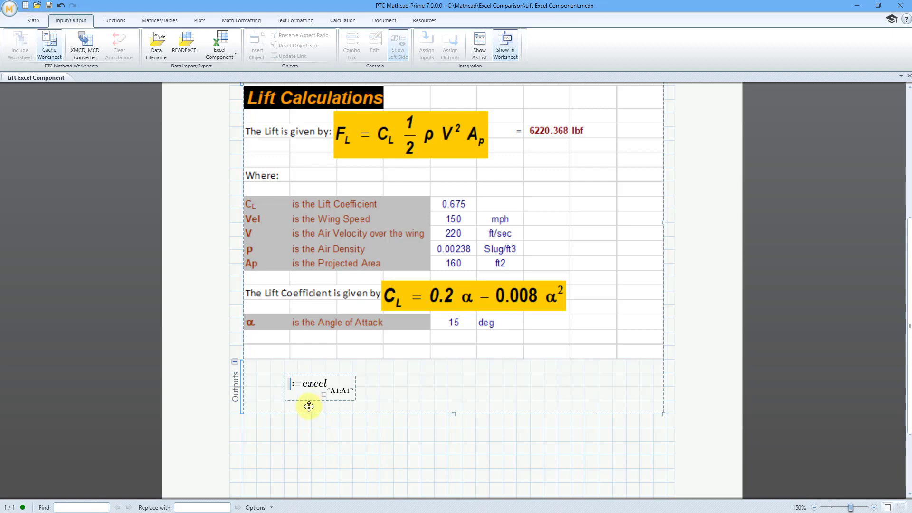
text(Lift)
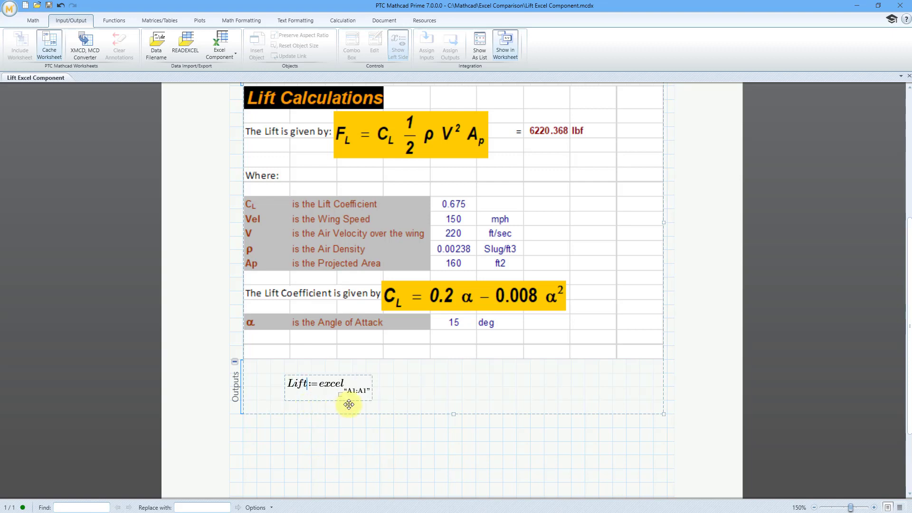
click(365, 393)
key(BackSpace)
key(BackSpace)
key(BackSpace)
key(BackSpace)
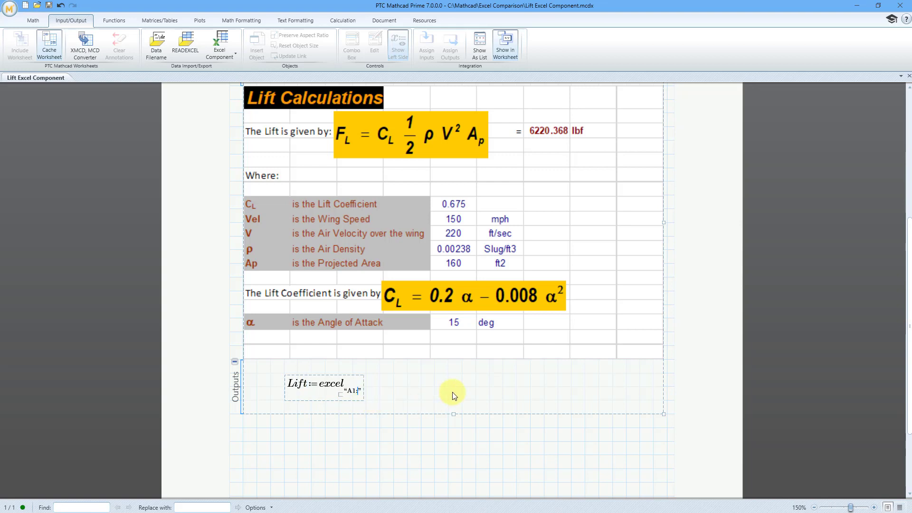
key(BackSpace)
text(G3)
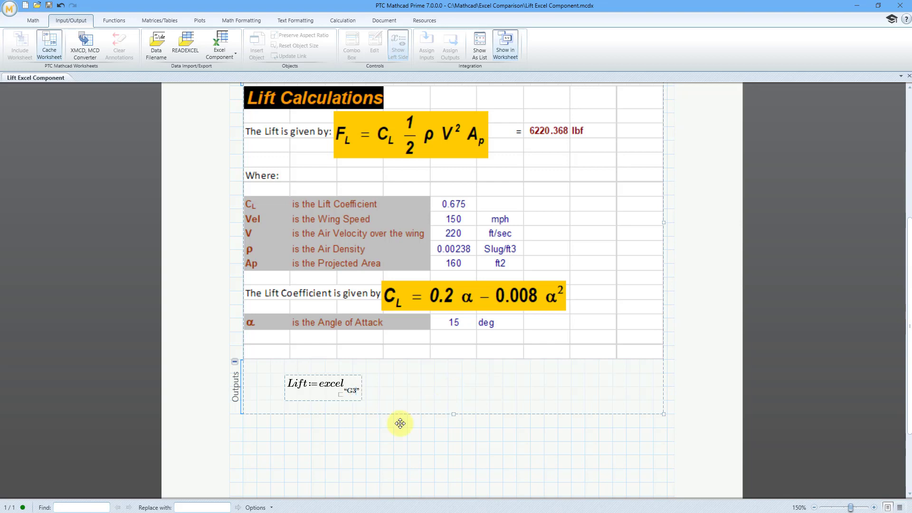
click(285, 455)
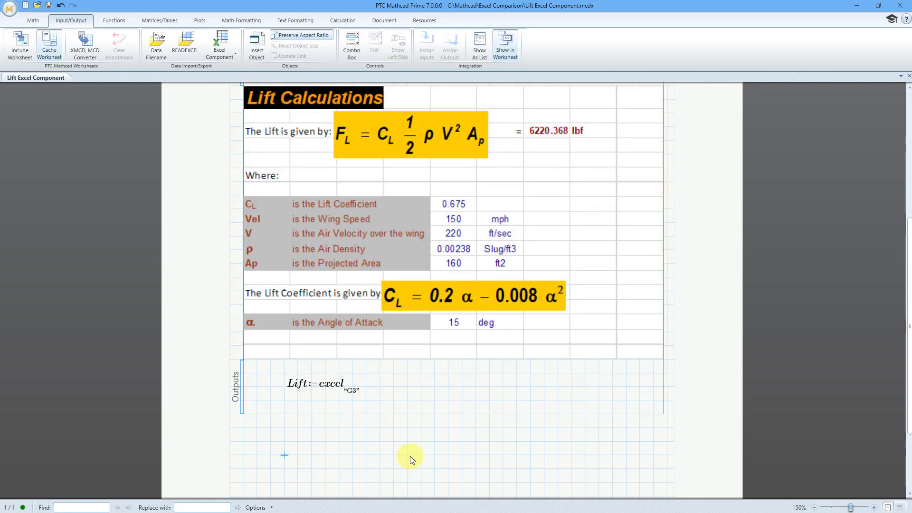
text(Lift)
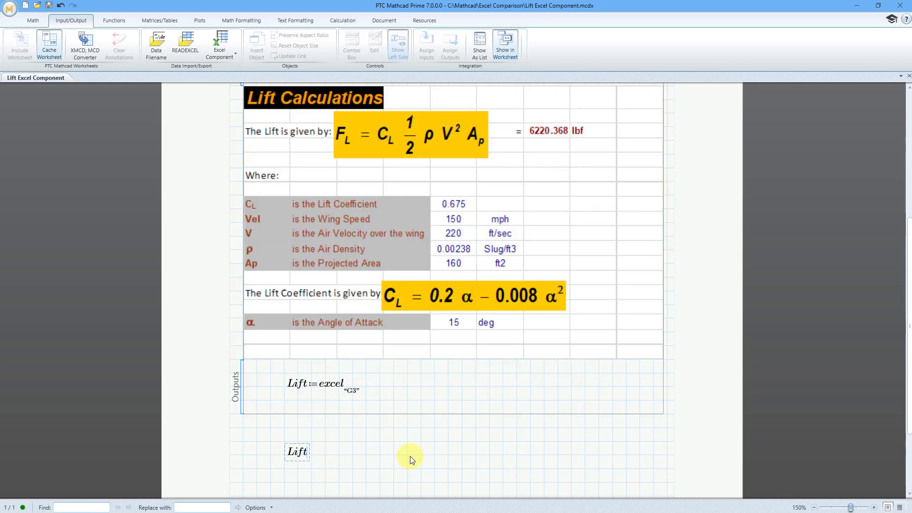
text(=6.22·10^3)
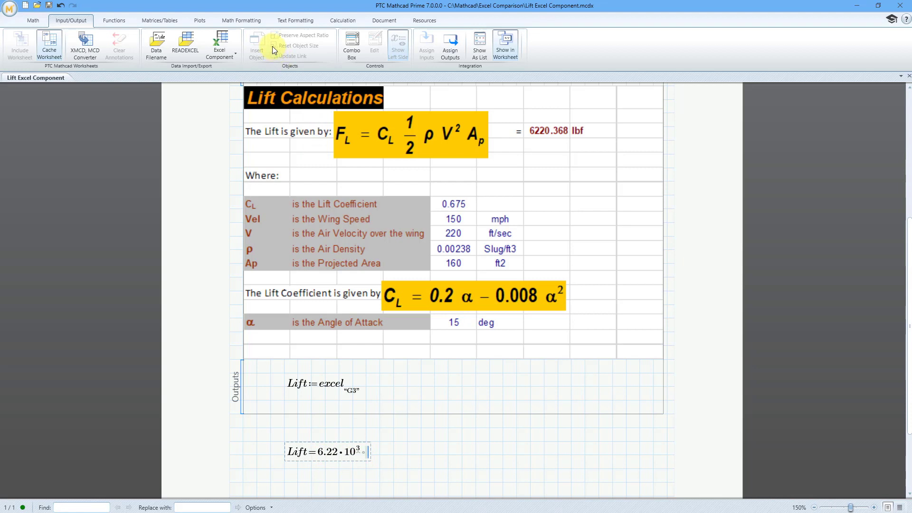
Set the Lift result format to Decimal so it reads 6220.368.
click(252, 19)
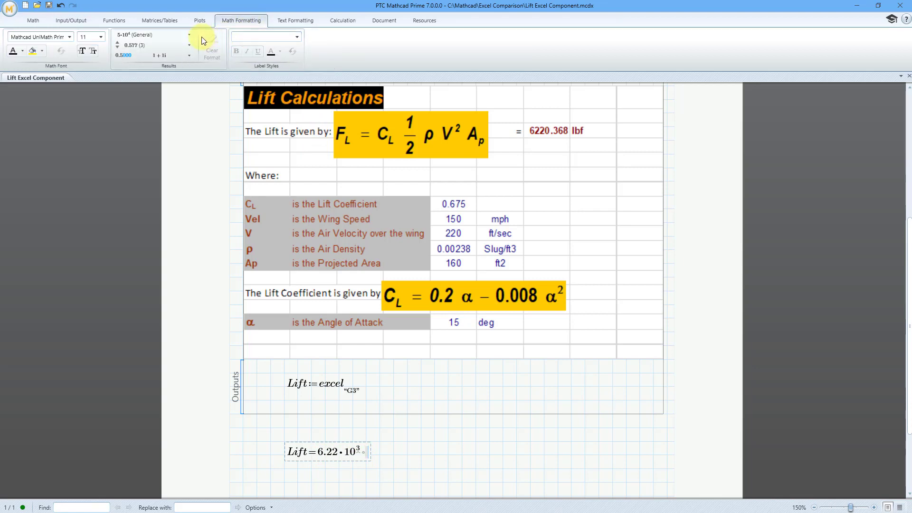
click(190, 36)
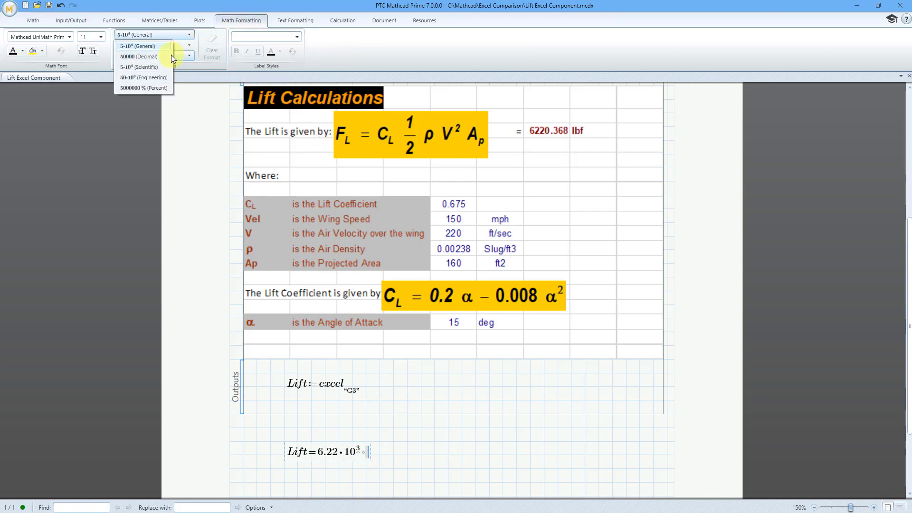
click(158, 56)
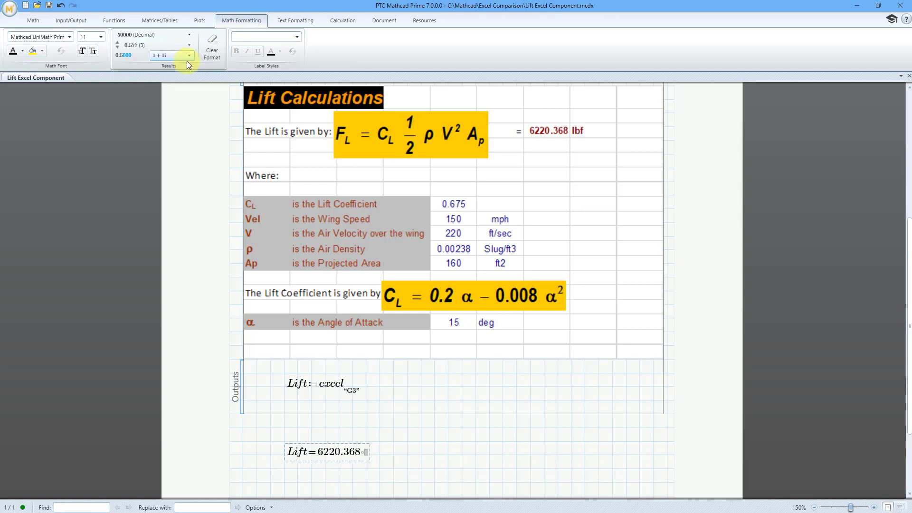
click(421, 454)
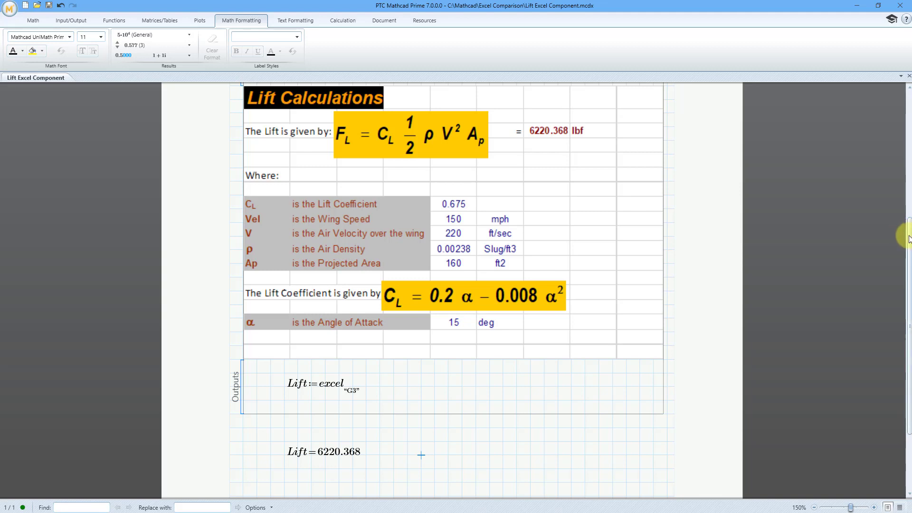
drag(909, 234, 909, 281)
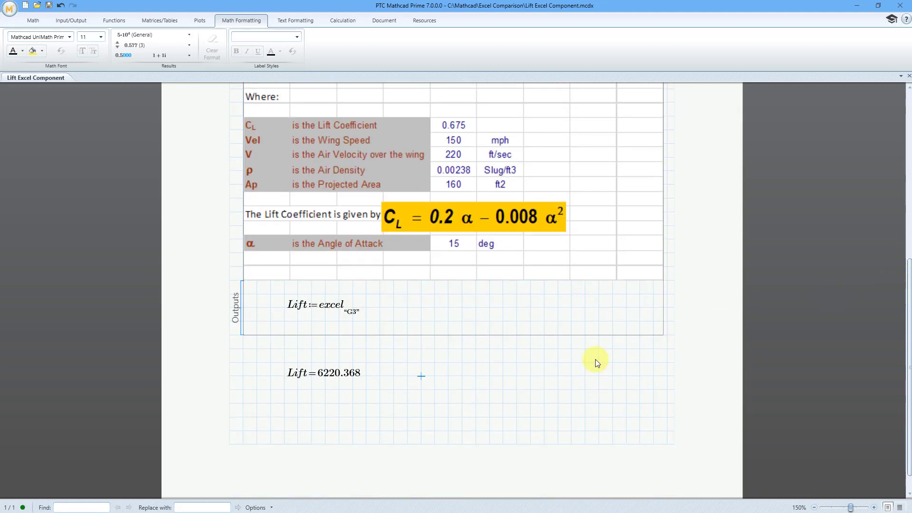
Redefine Lift below the result as Lift·lbf.
click(284, 418)
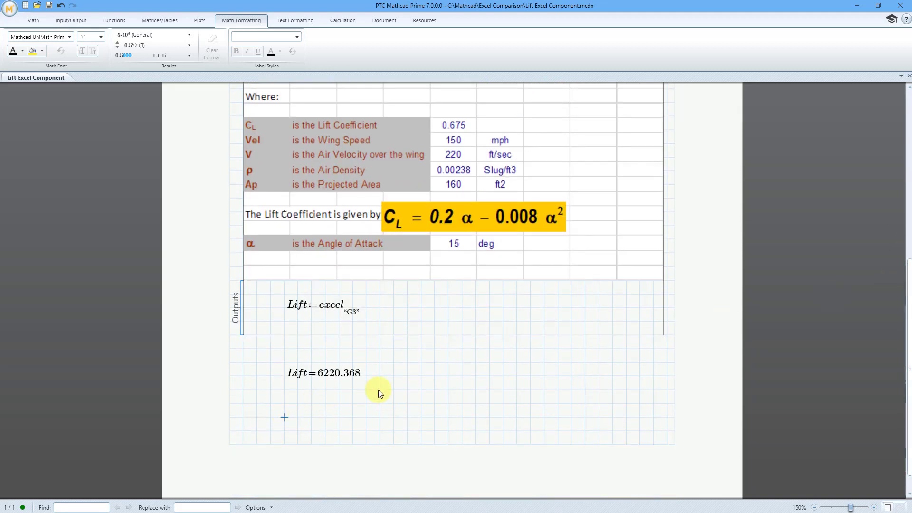
text(Lift)
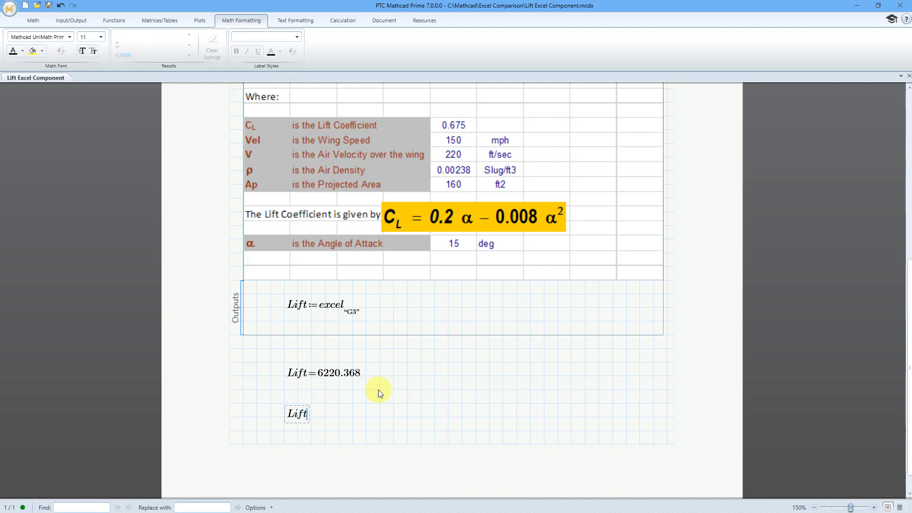
text(:L)
text(ift)
text(*)
text(lbf)
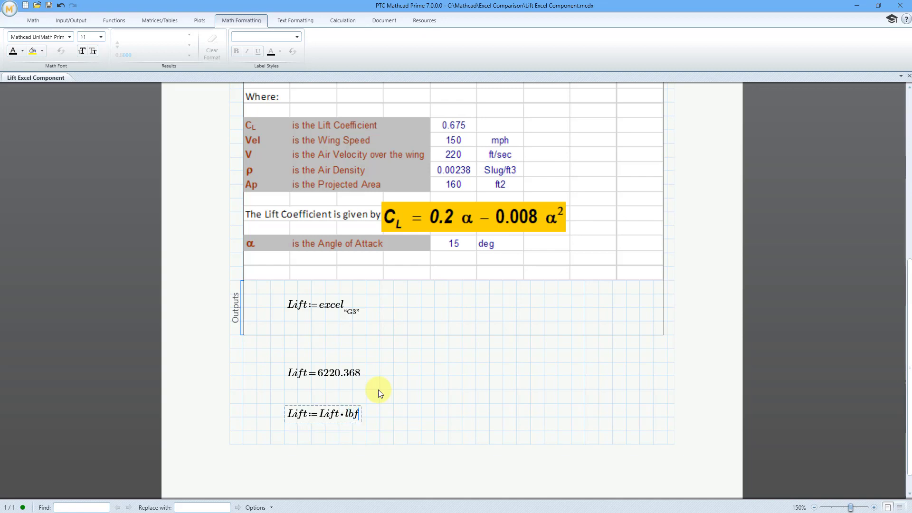
click(421, 392)
Evaluate Lift beside it and switch the unit system to USCS, showing 6.22·10³ lbf.
click(422, 417)
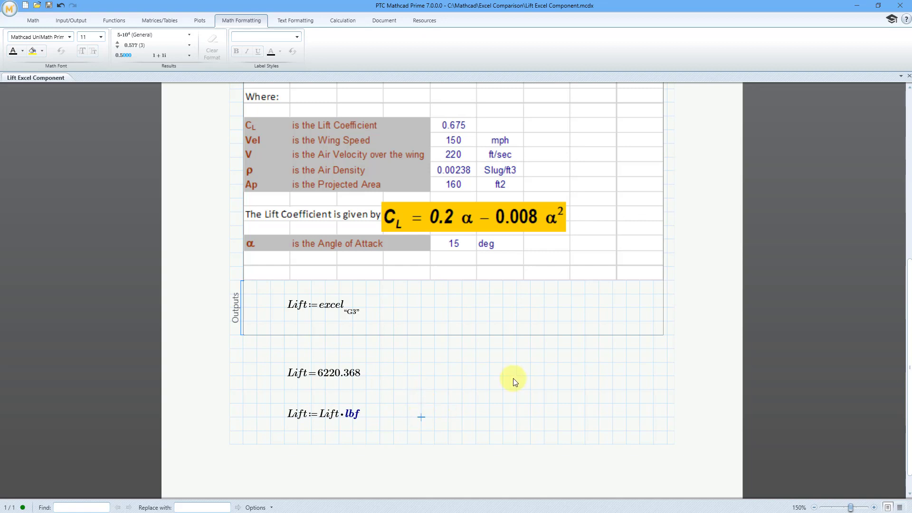
text(Lift=(2.767·10^4)·N)
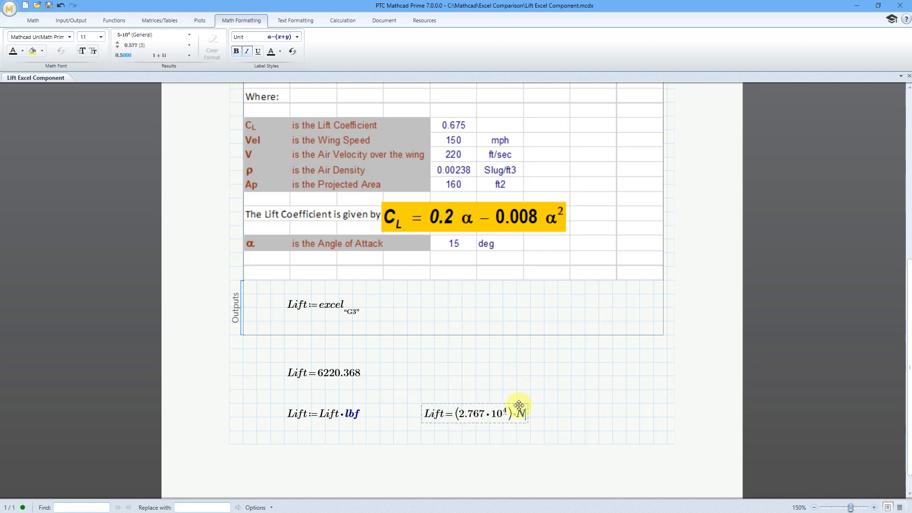
click(521, 412)
click(33, 21)
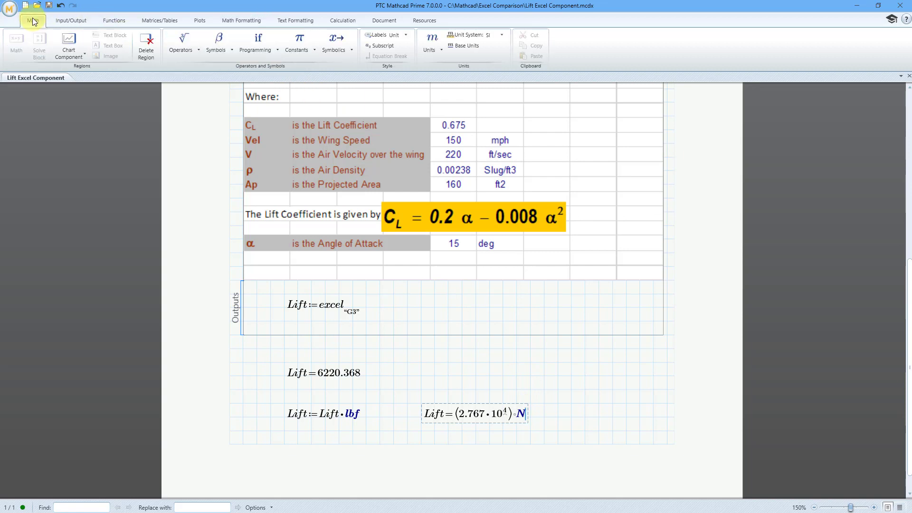
click(495, 35)
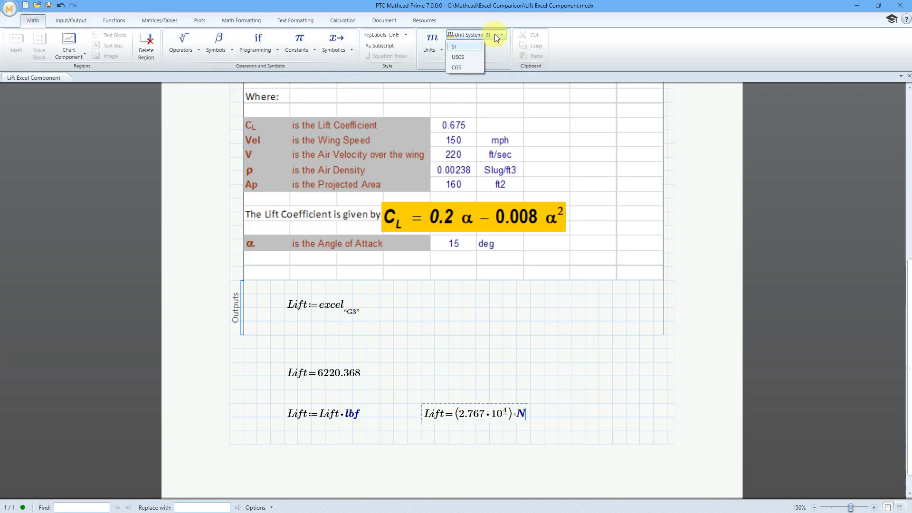
click(459, 57)
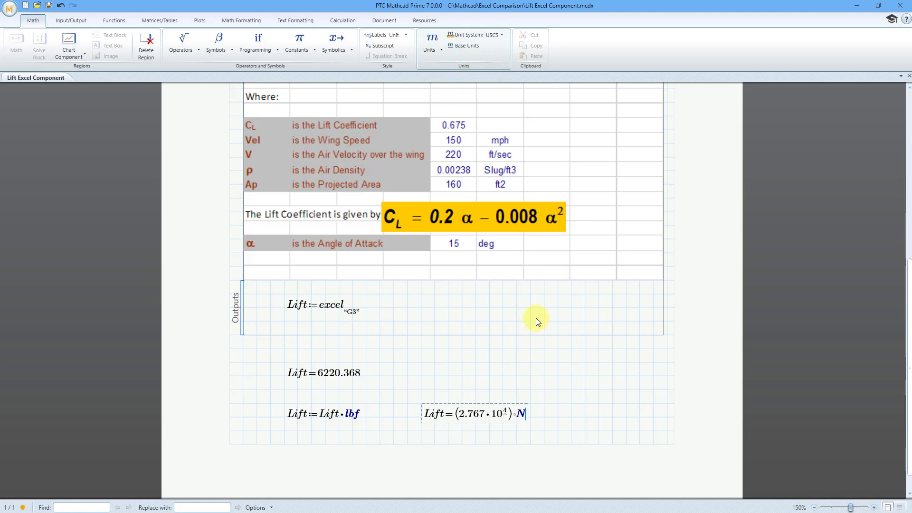
click(545, 376)
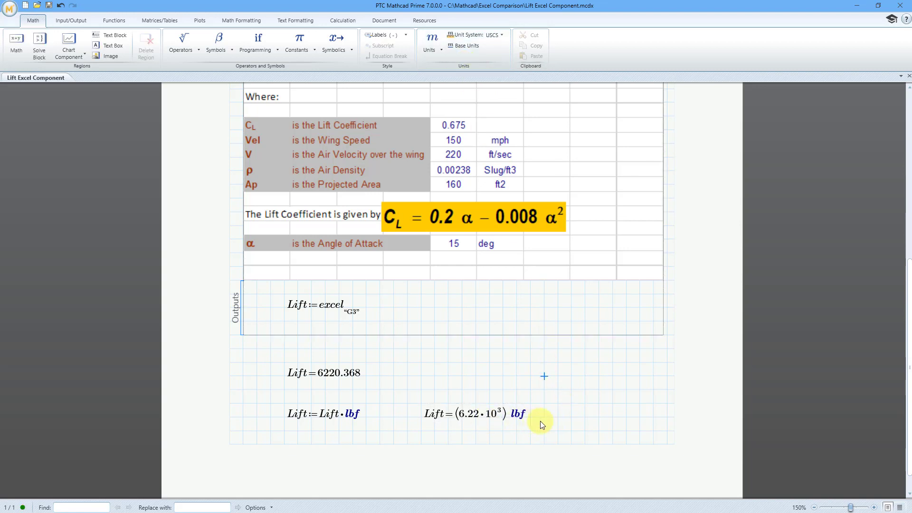
click(578, 418)
Zoom out to 130% and scroll up to bring the α and Ap inputs into view.
click(815, 508)
click(815, 508)
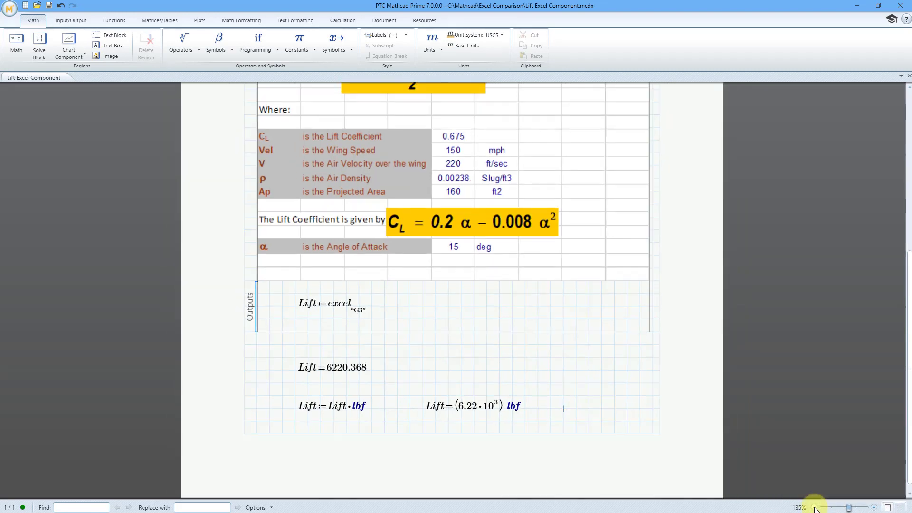
click(815, 508)
scroll(709, 337, up, 2)
scroll(709, 337, up, 1)
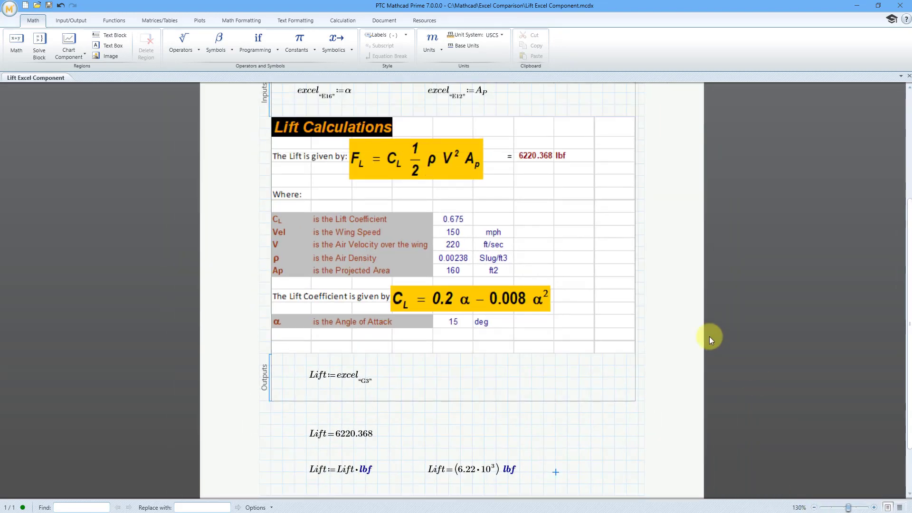